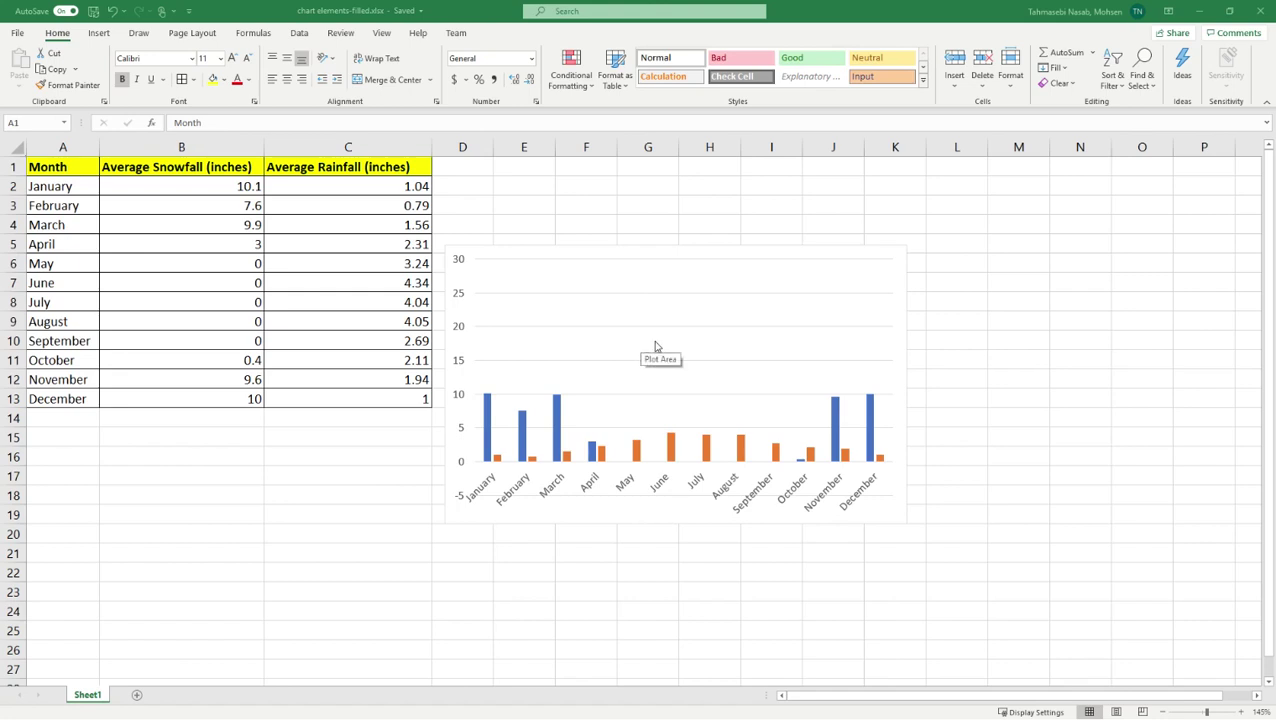
Turn on Axis Titles, Chart Title and Legend in the chart's Chart Elements list
{"action": "left_click", "coordinate": [670, 402]}
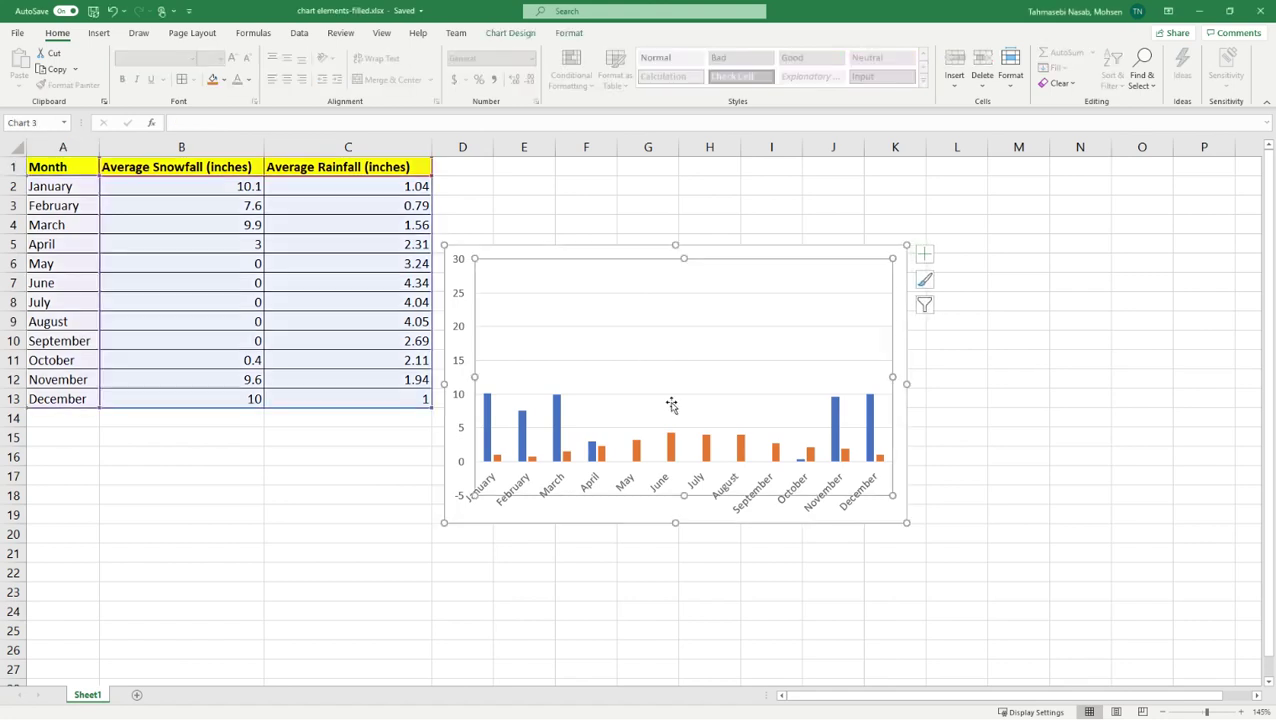
{"action": "left_click", "coordinate": [925, 258]}
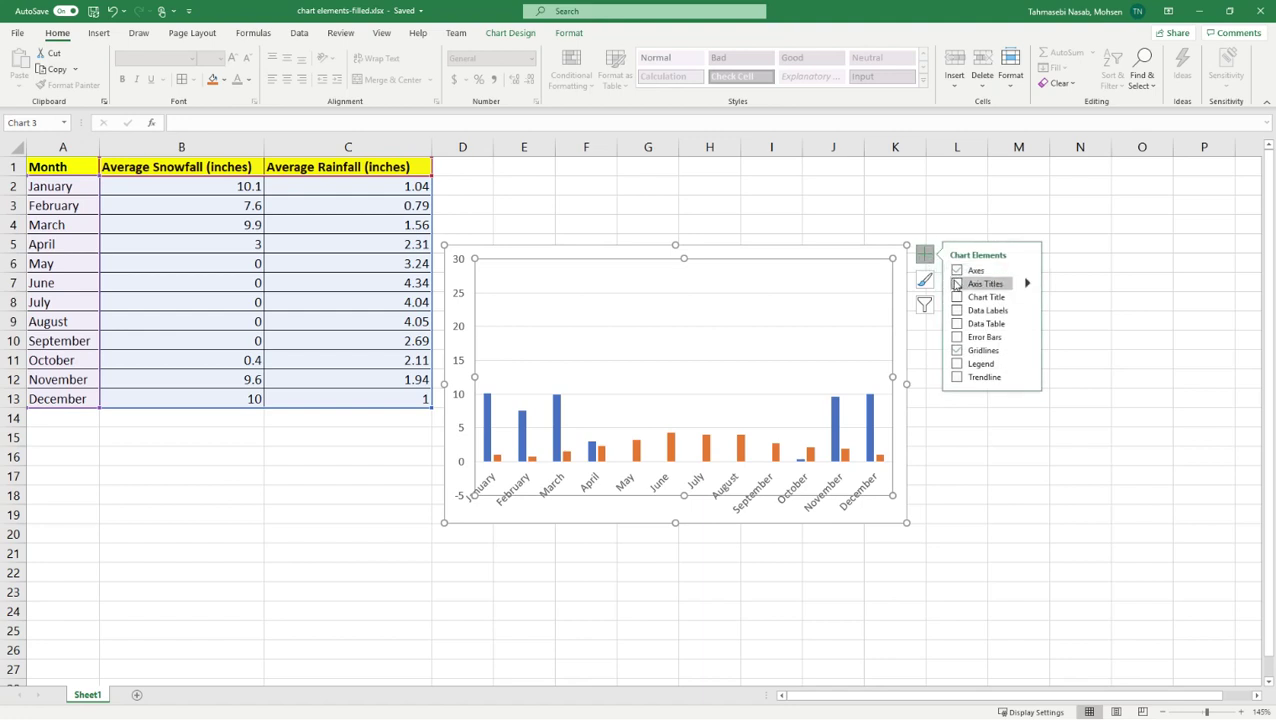
{"action": "left_click", "coordinate": [957, 285]}
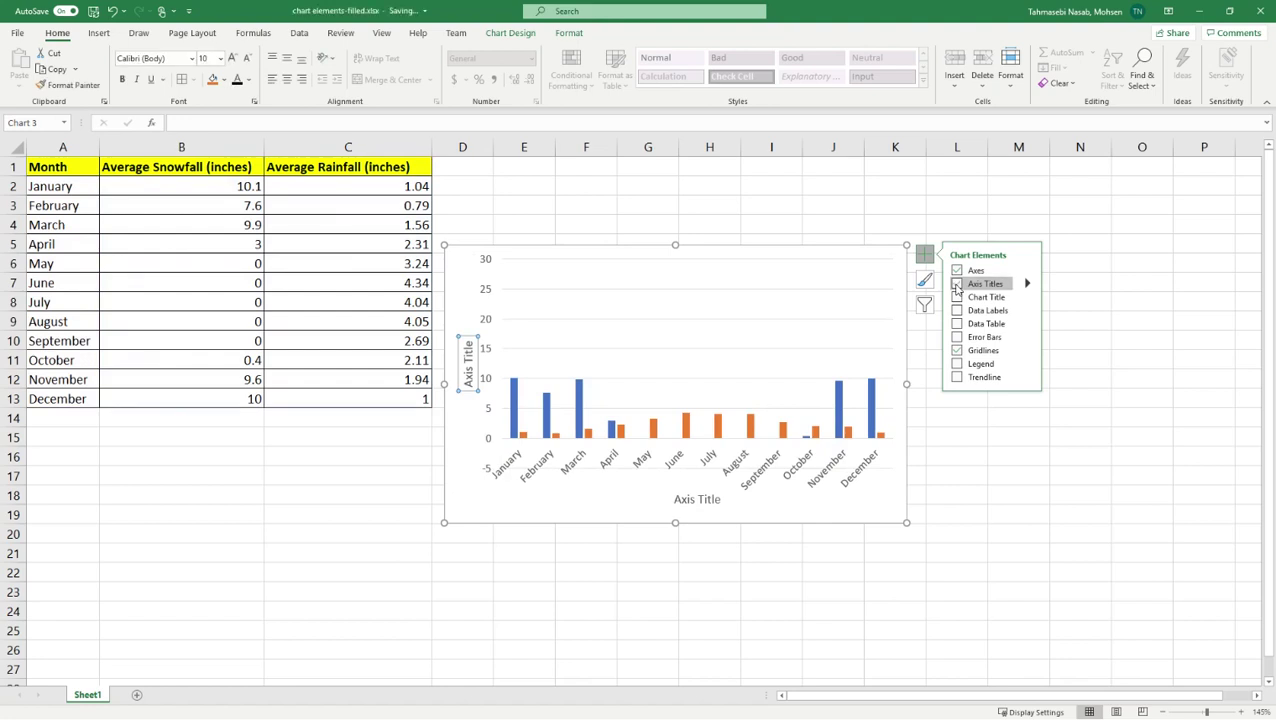
{"action": "left_click", "coordinate": [957, 297]}
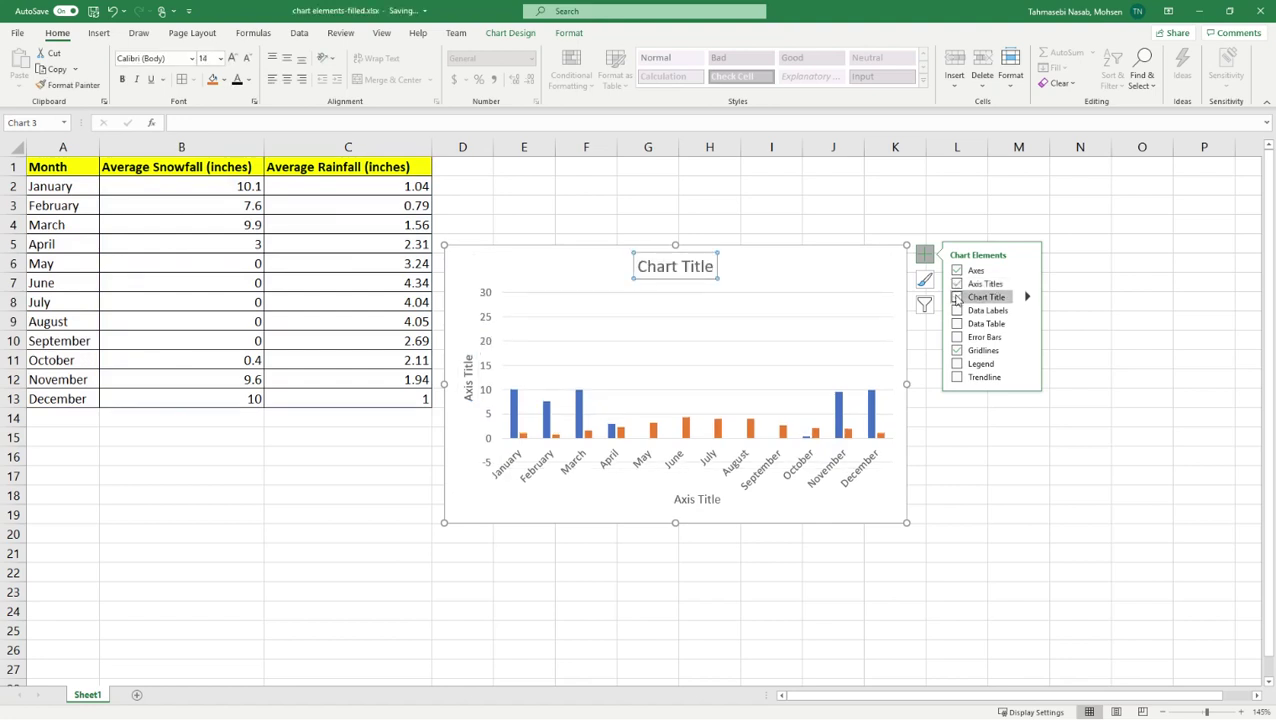
{"action": "left_click", "coordinate": [957, 364]}
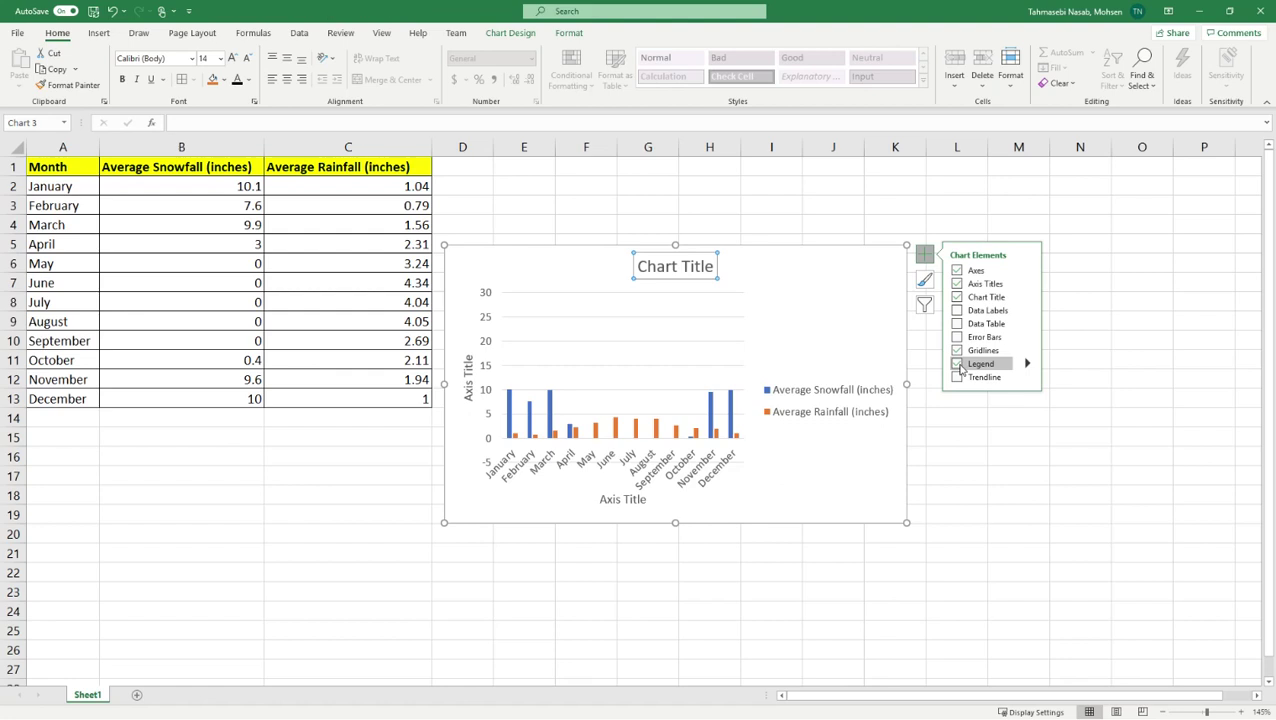
{"action": "left_click", "coordinate": [875, 510]}
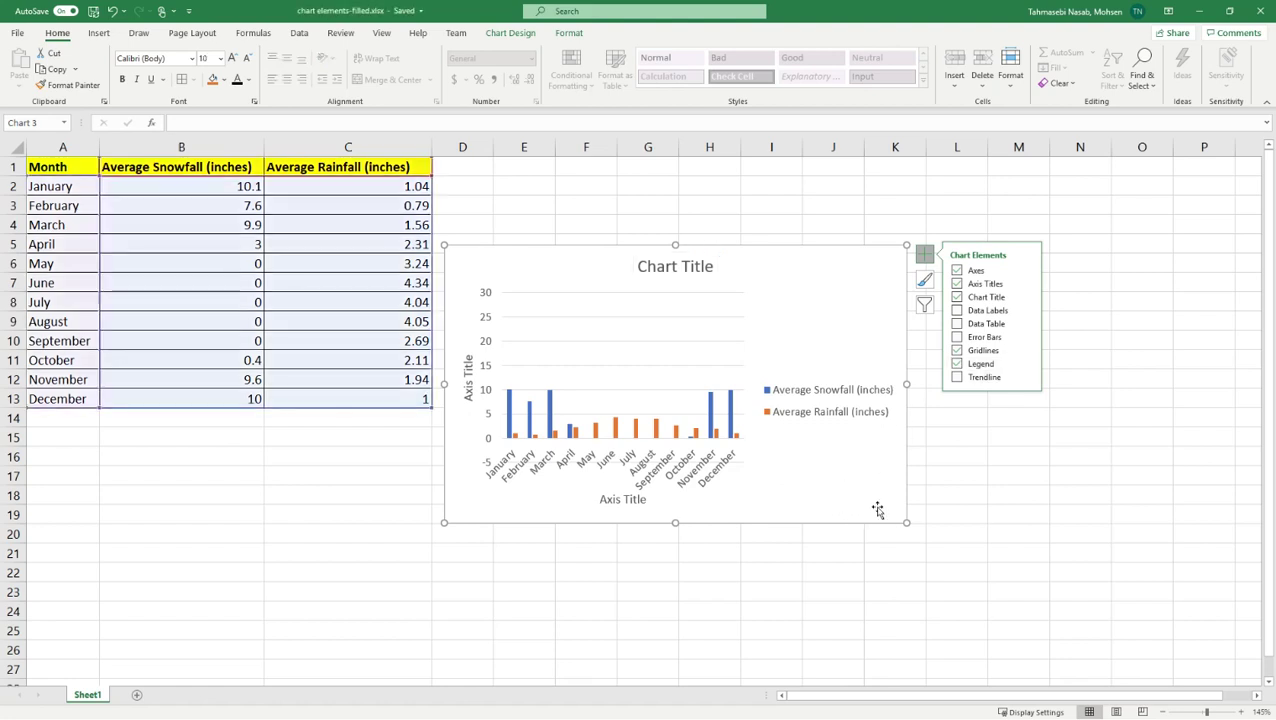
Set the chart text to Times New Roman with Automatic font colour
{"action": "left_click", "coordinate": [175, 57]}
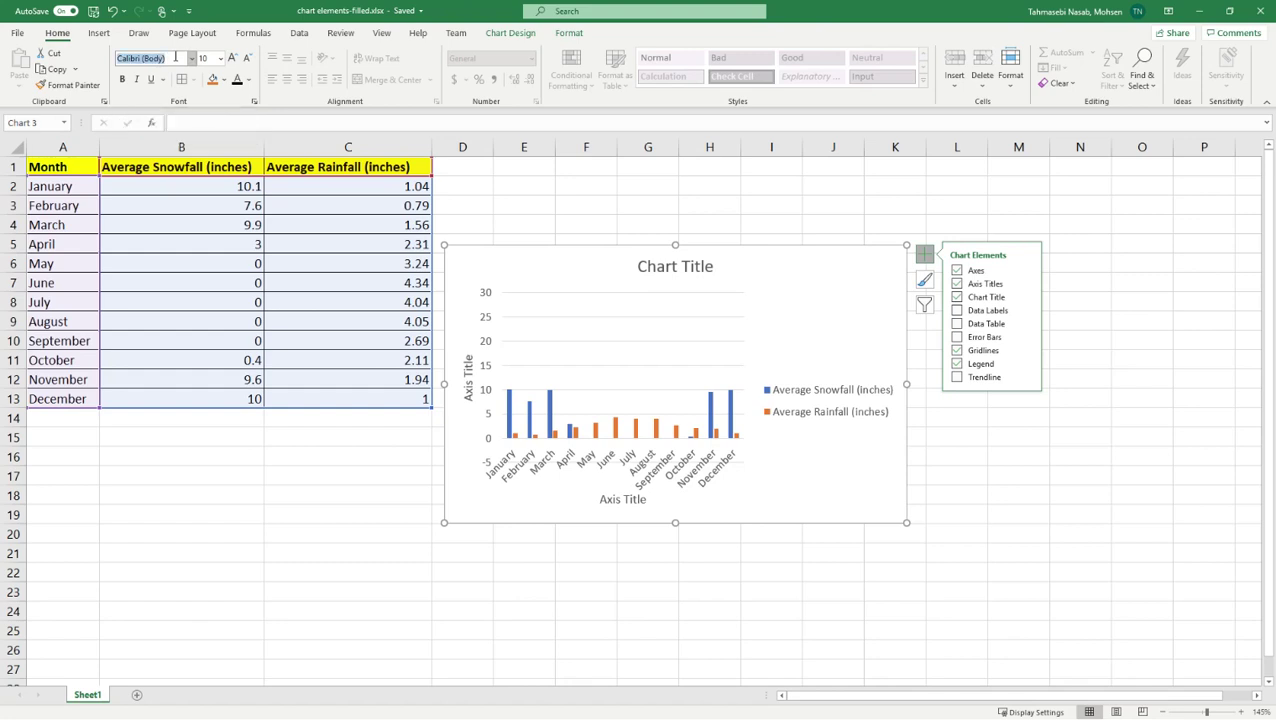
{"action": "type", "text": "Times New Roman"}
{"action": "key", "text": "Return"}
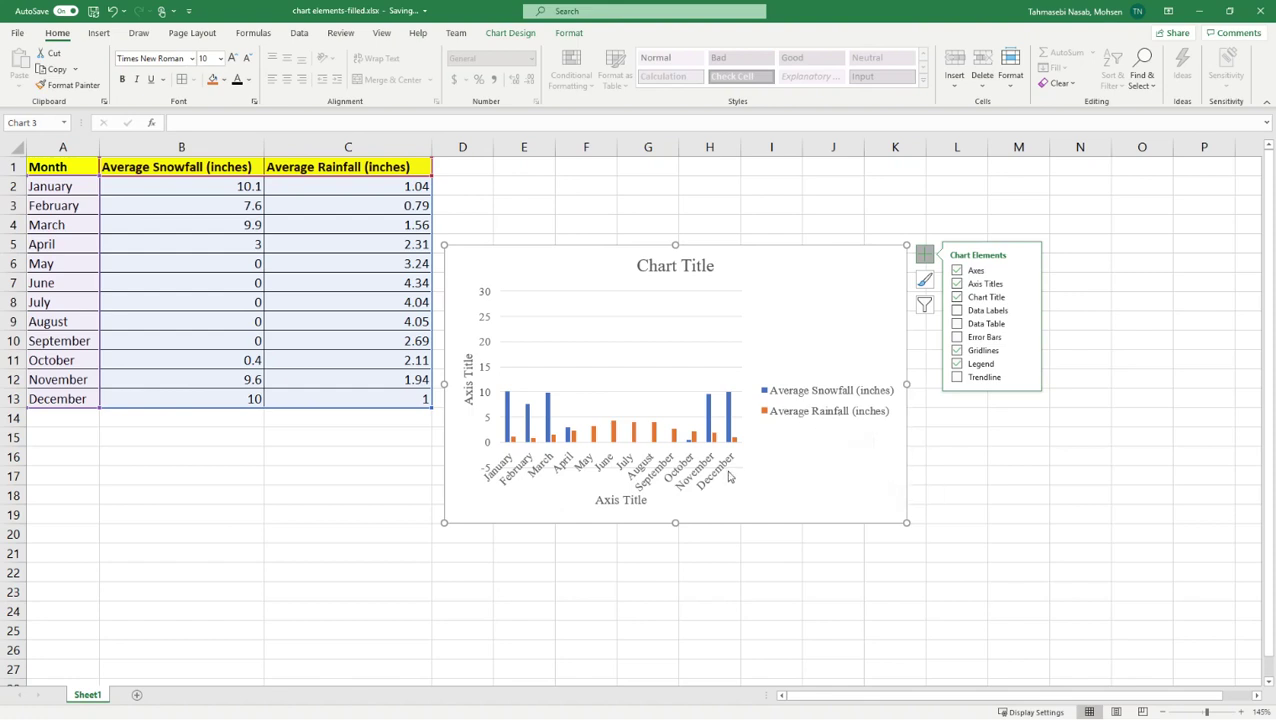
{"action": "left_click", "coordinate": [250, 80]}
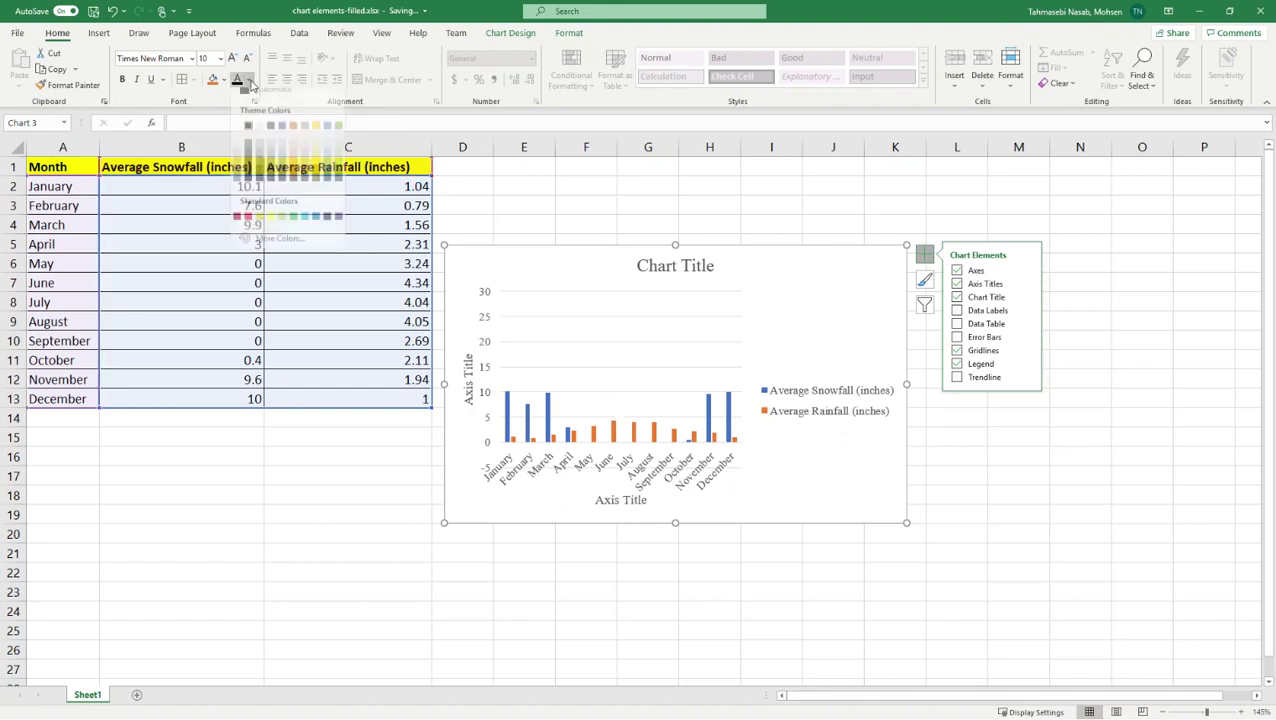
{"action": "left_click", "coordinate": [270, 98]}
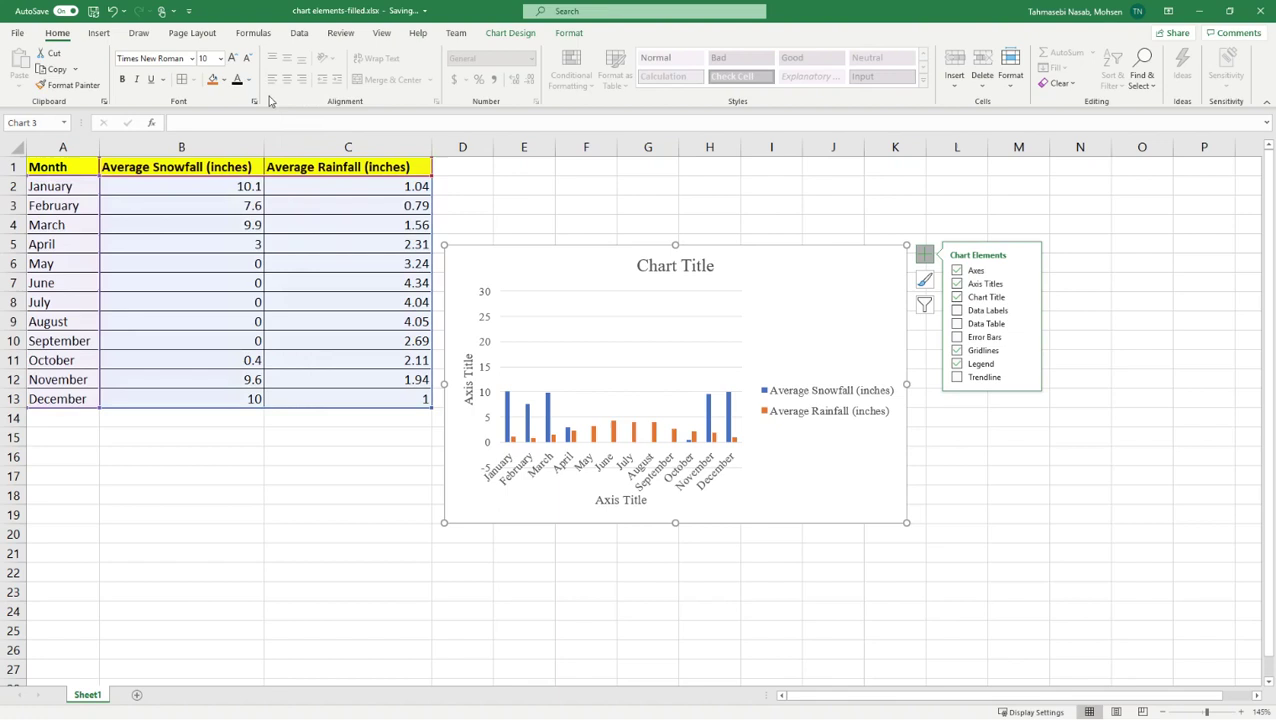
Move the legend to the Bottom position using Add Chart Element > Legend
{"action": "left_click", "coordinate": [842, 412]}
{"action": "double_click", "coordinate": [835, 418]}
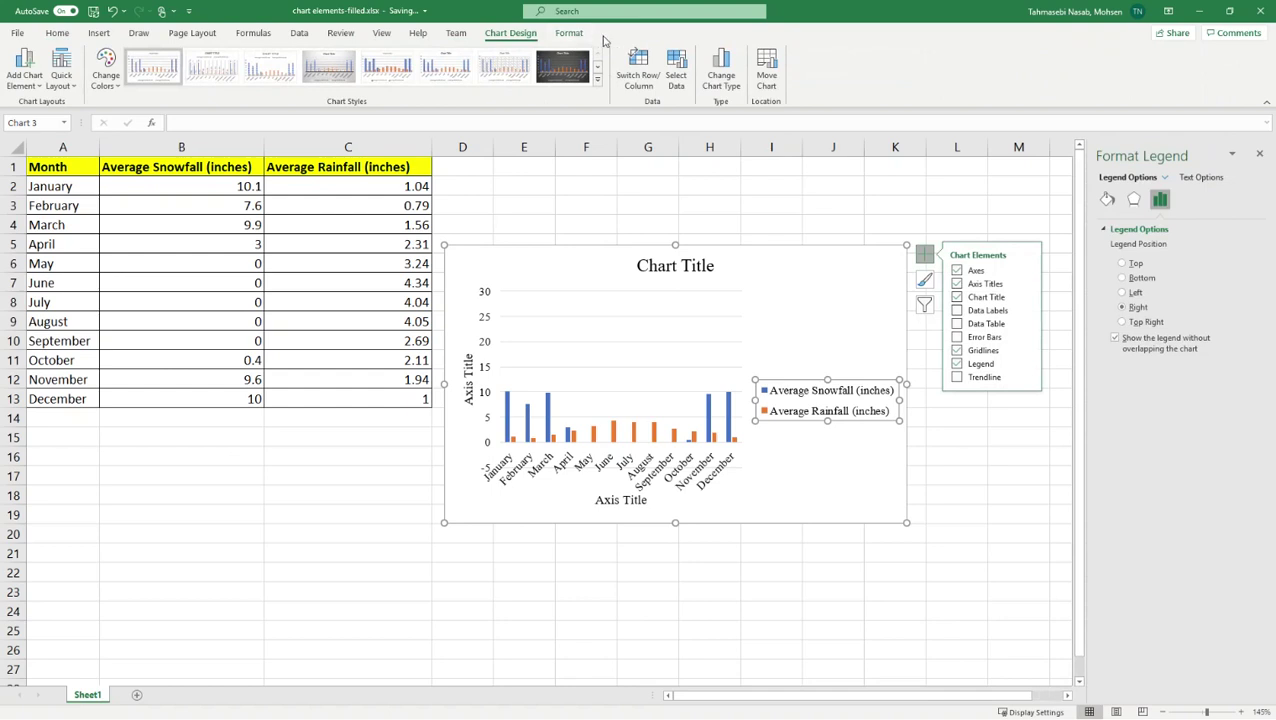
{"action": "left_click", "coordinate": [33, 91]}
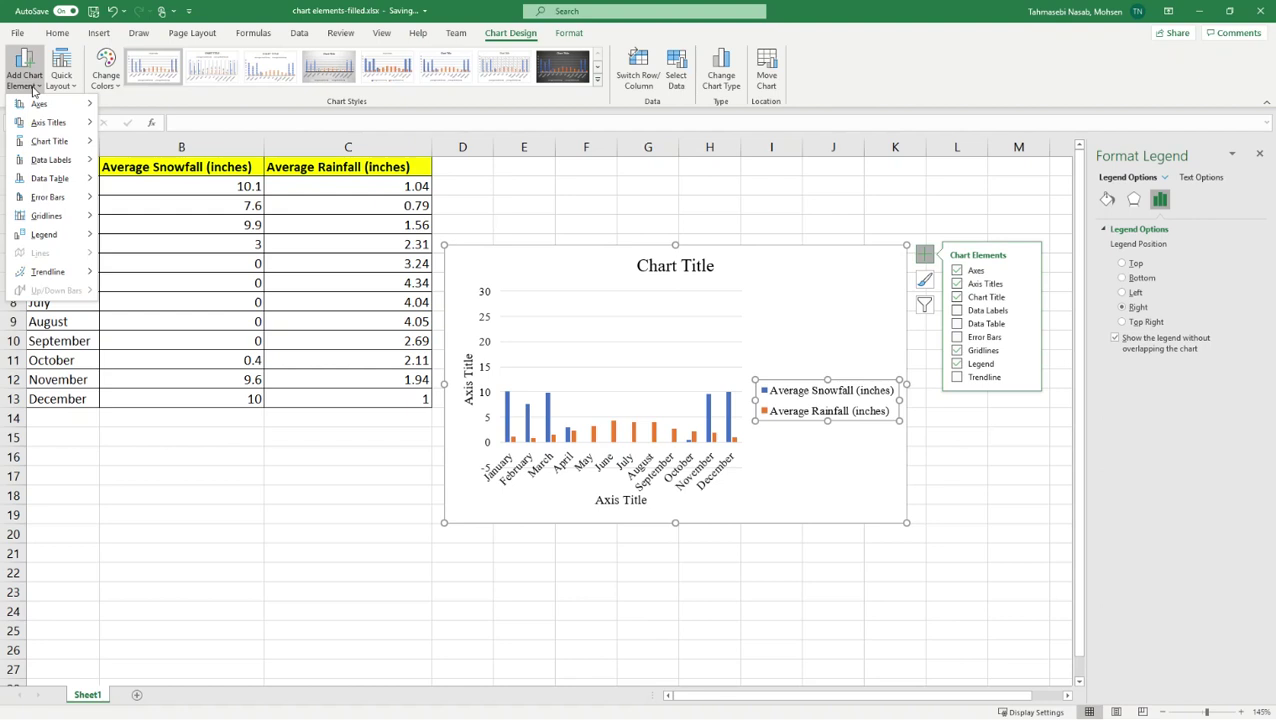
{"action": "mouse_move", "coordinate": [85, 238]}
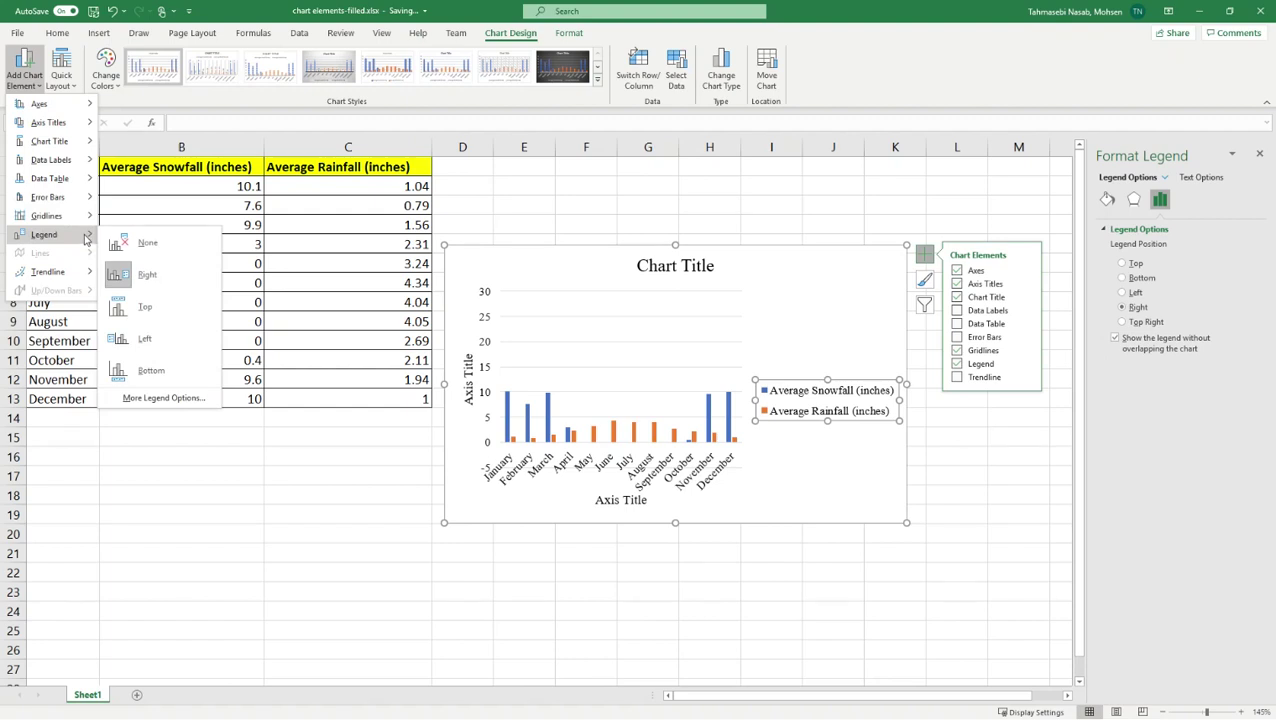
{"action": "left_click", "coordinate": [167, 373]}
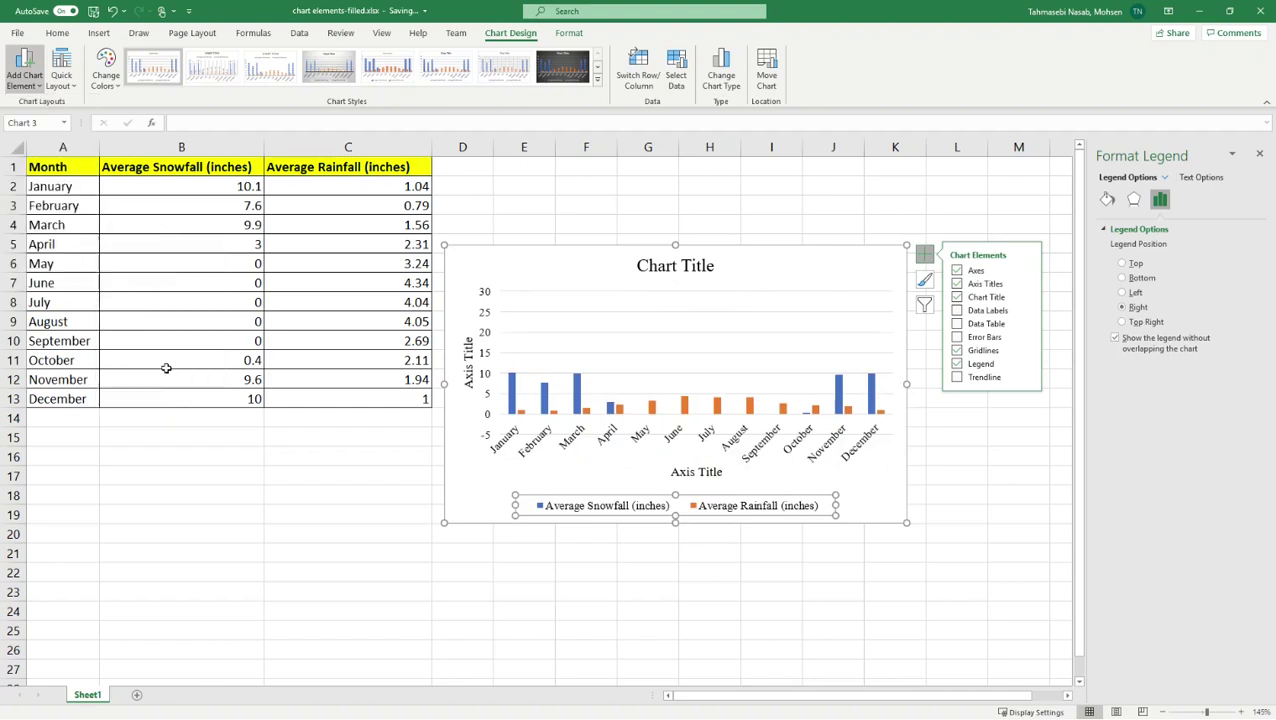
{"action": "left_click", "coordinate": [892, 506]}
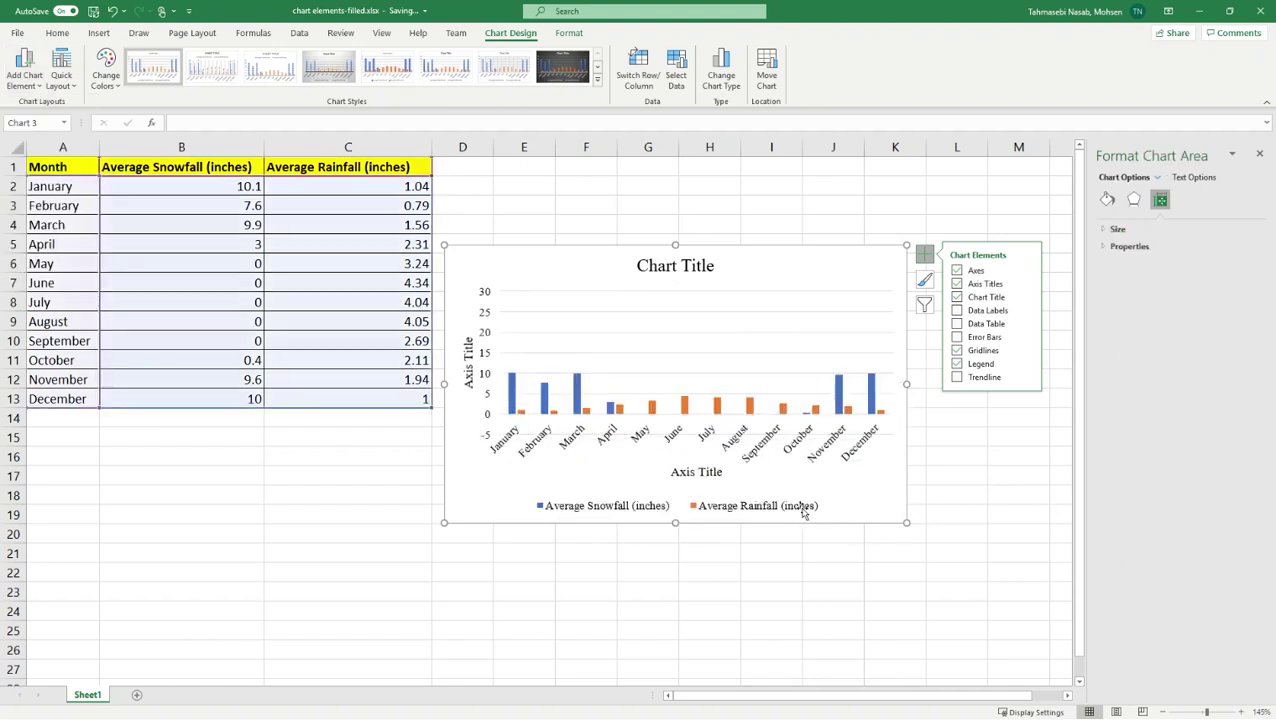
Rename the horizontal axis title to 'Month'
{"action": "left_click", "coordinate": [705, 475]}
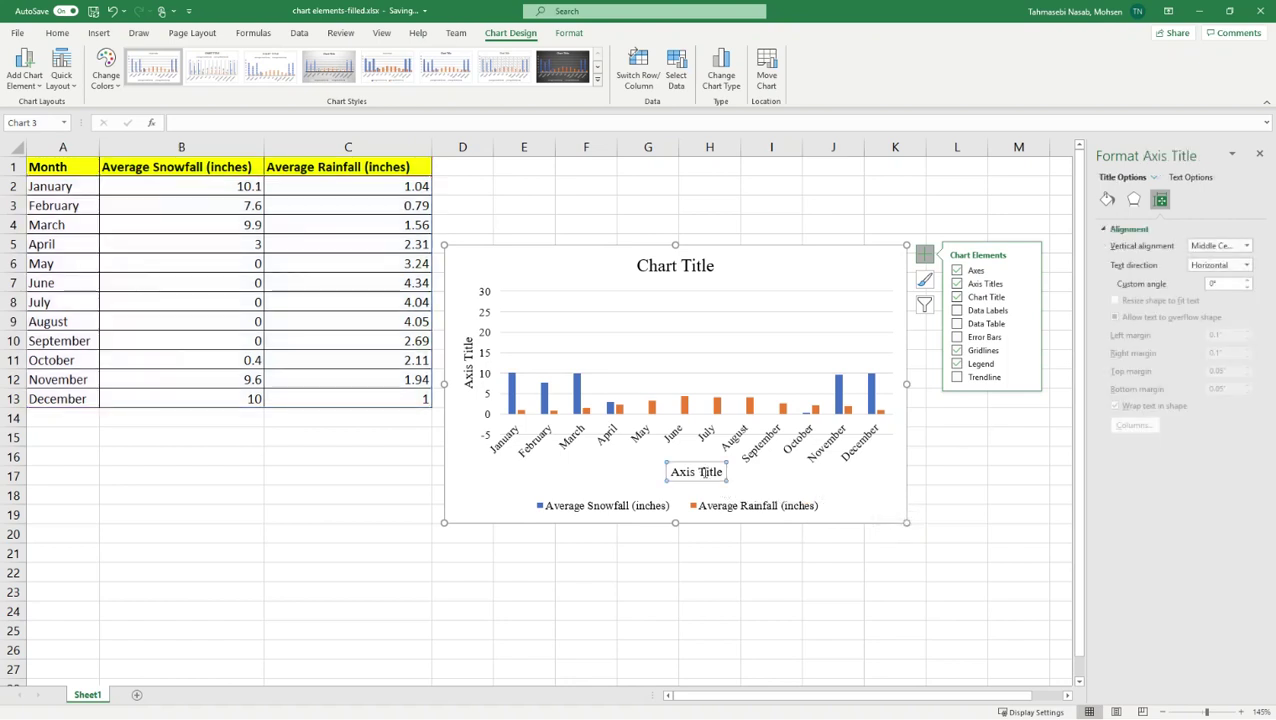
{"action": "triple_click", "coordinate": [709, 474]}
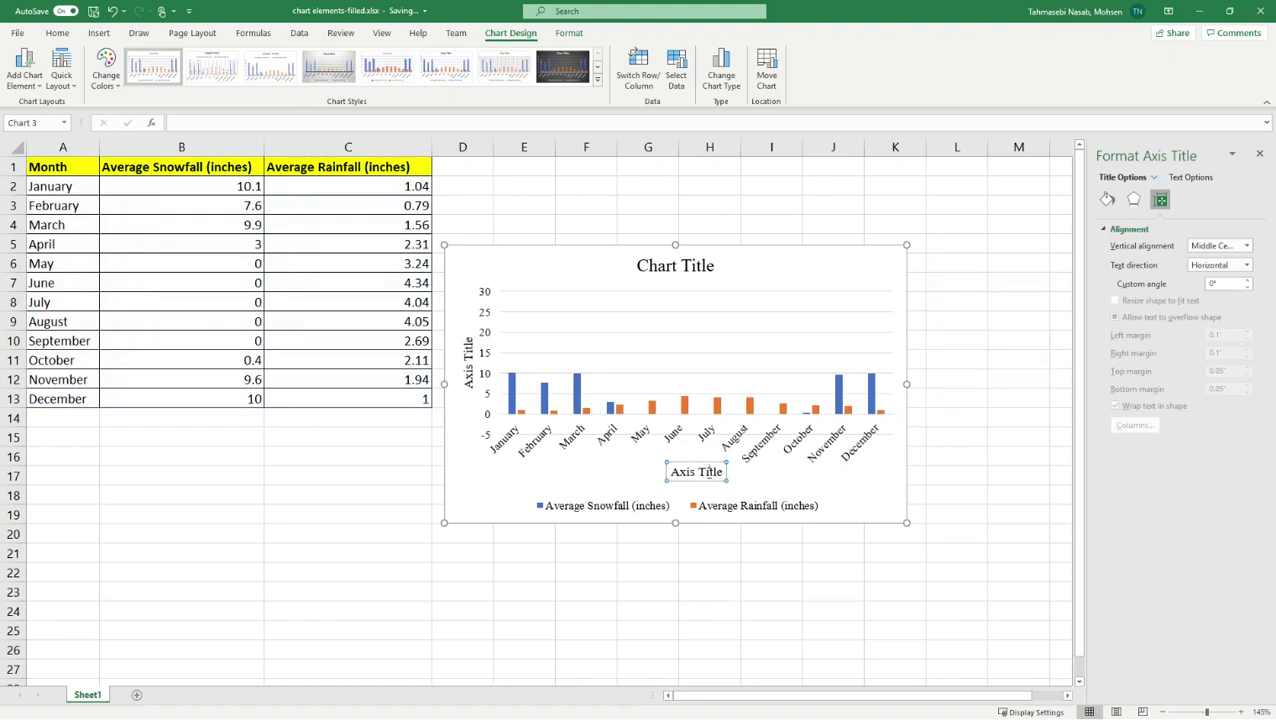
{"action": "type", "text": "Month"}
{"action": "left_click", "coordinate": [484, 505]}
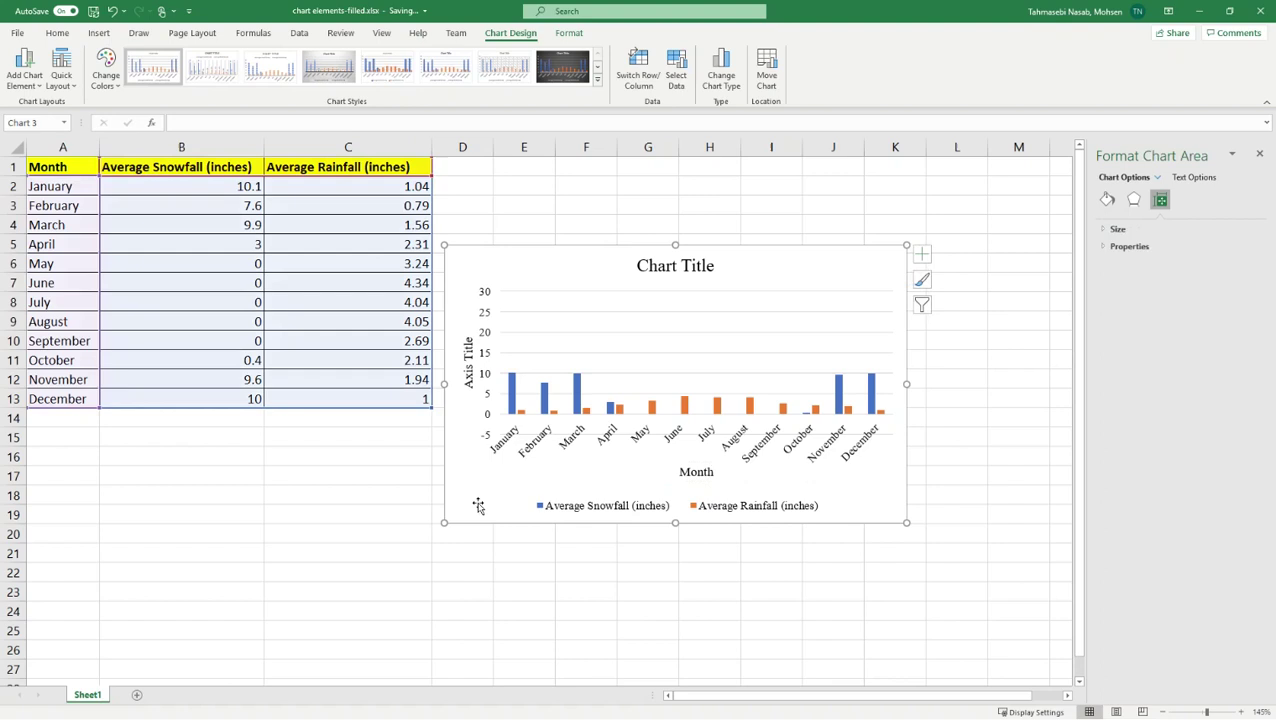
{"action": "left_click", "coordinate": [281, 169]}
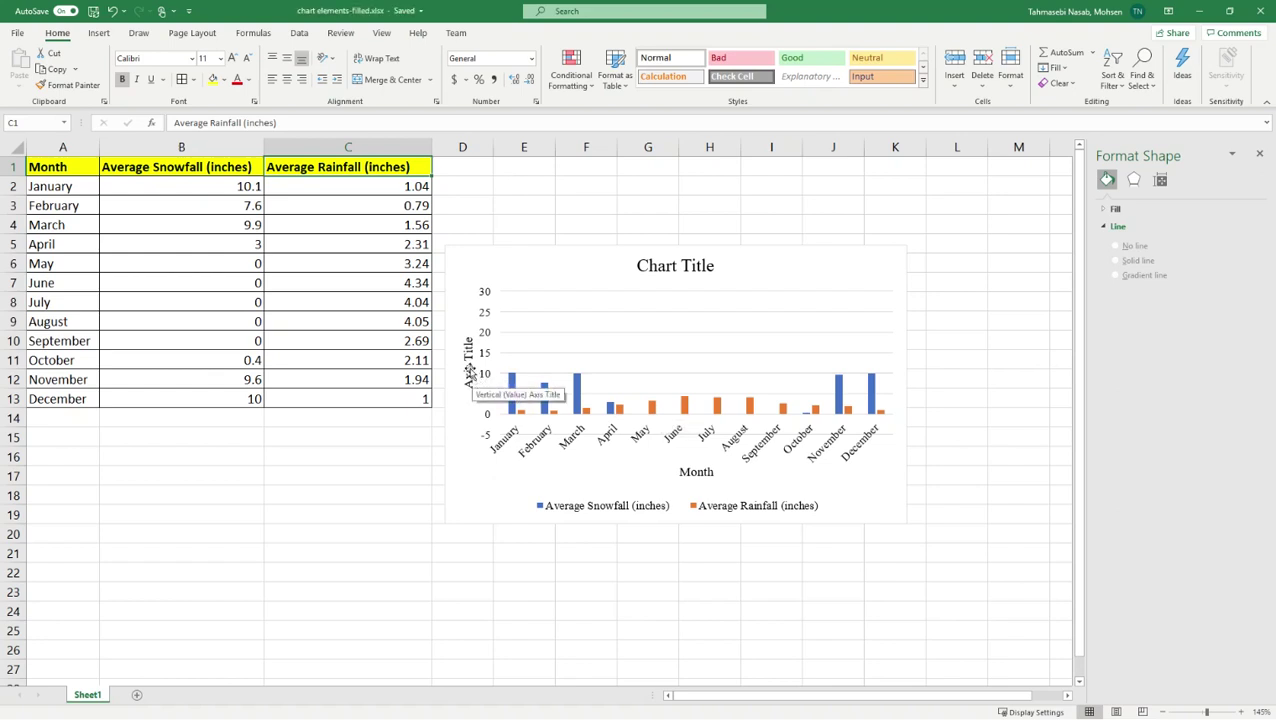
Rename the vertical axis title to 'Average Snowfall and Rainfall (inches)'
{"action": "left_click", "coordinate": [470, 372]}
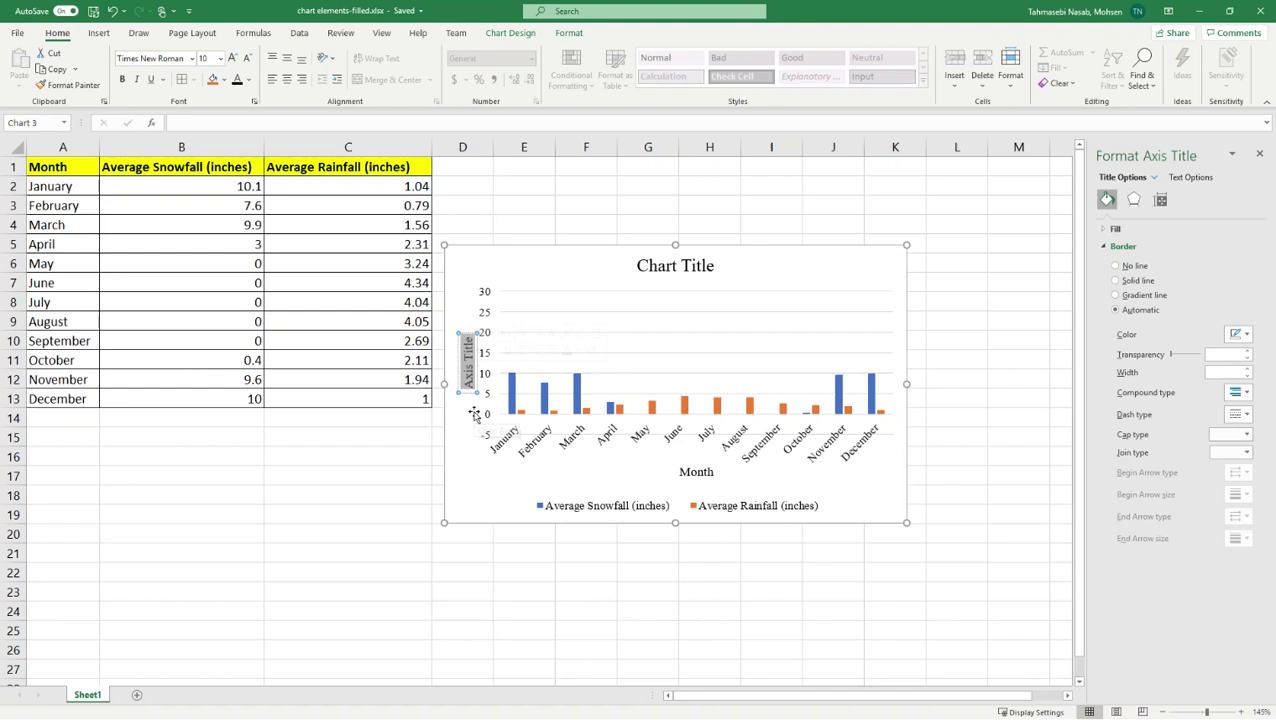
{"action": "type", "text": "A"}
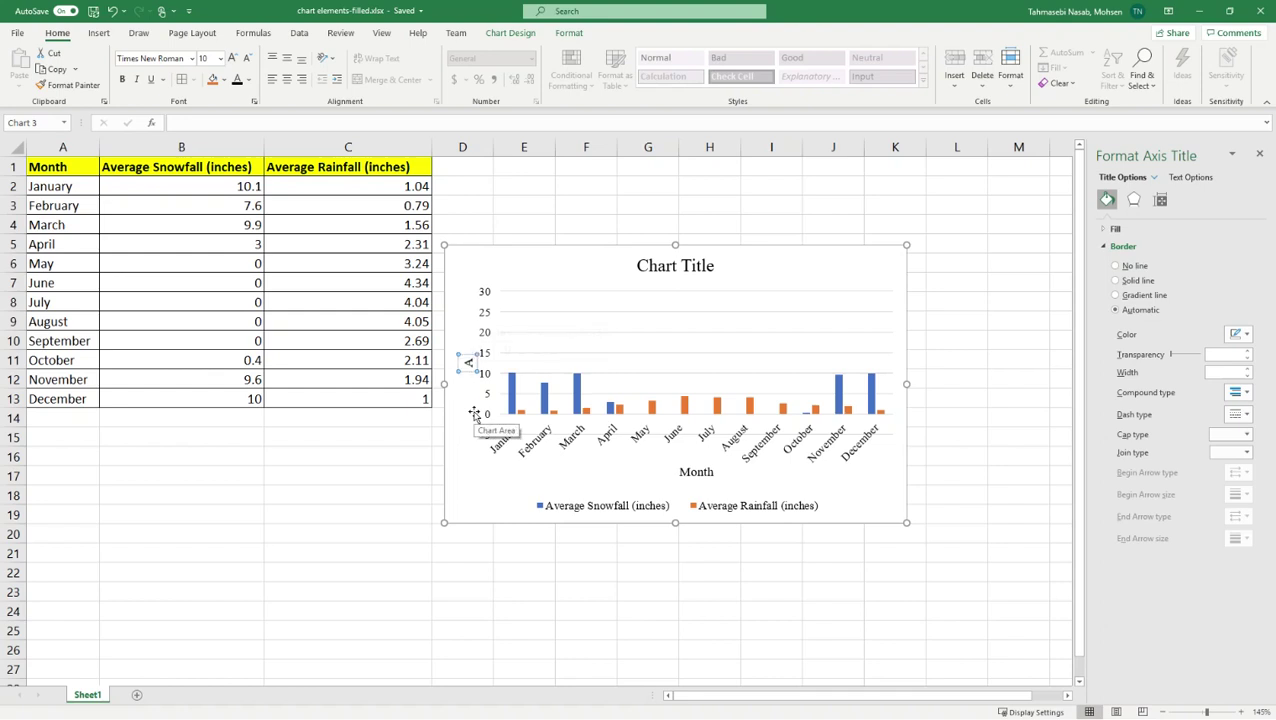
{"action": "type", "text": "verage Snowfall"}
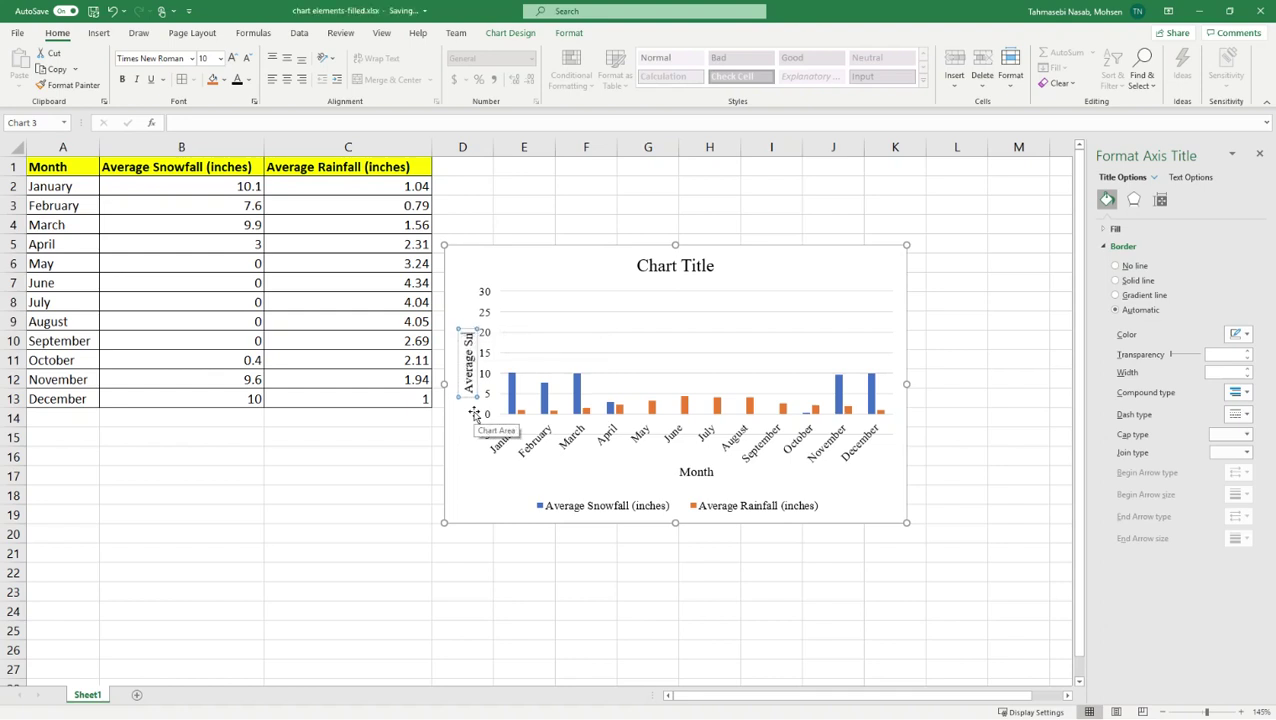
{"action": "type", "text": " and Rainfall"}
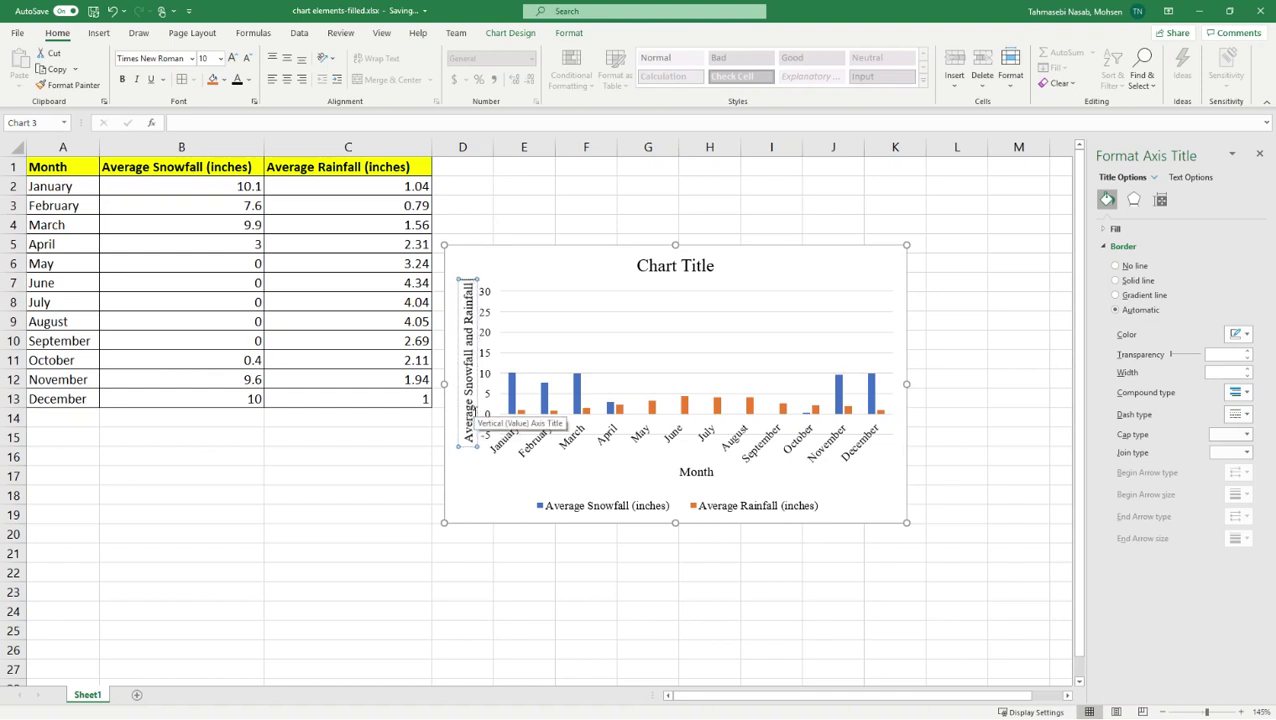
{"action": "type", "text": " ("}
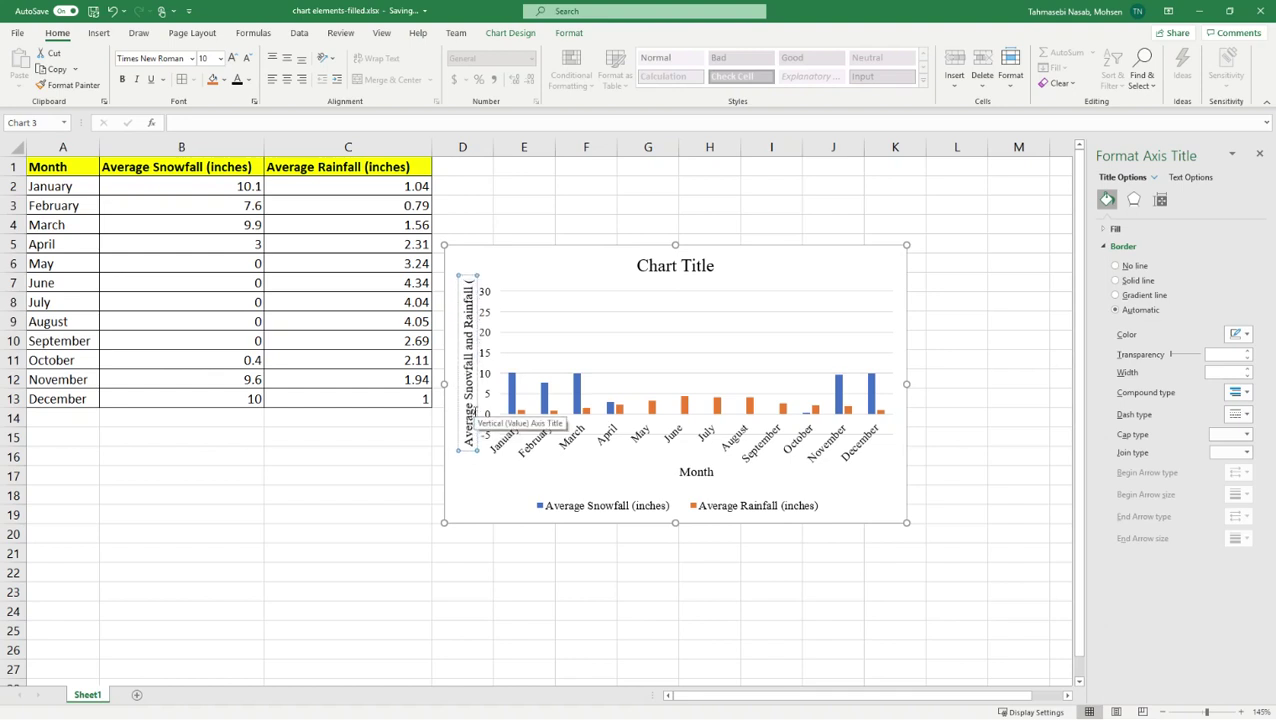
{"action": "type", "text": "inches)"}
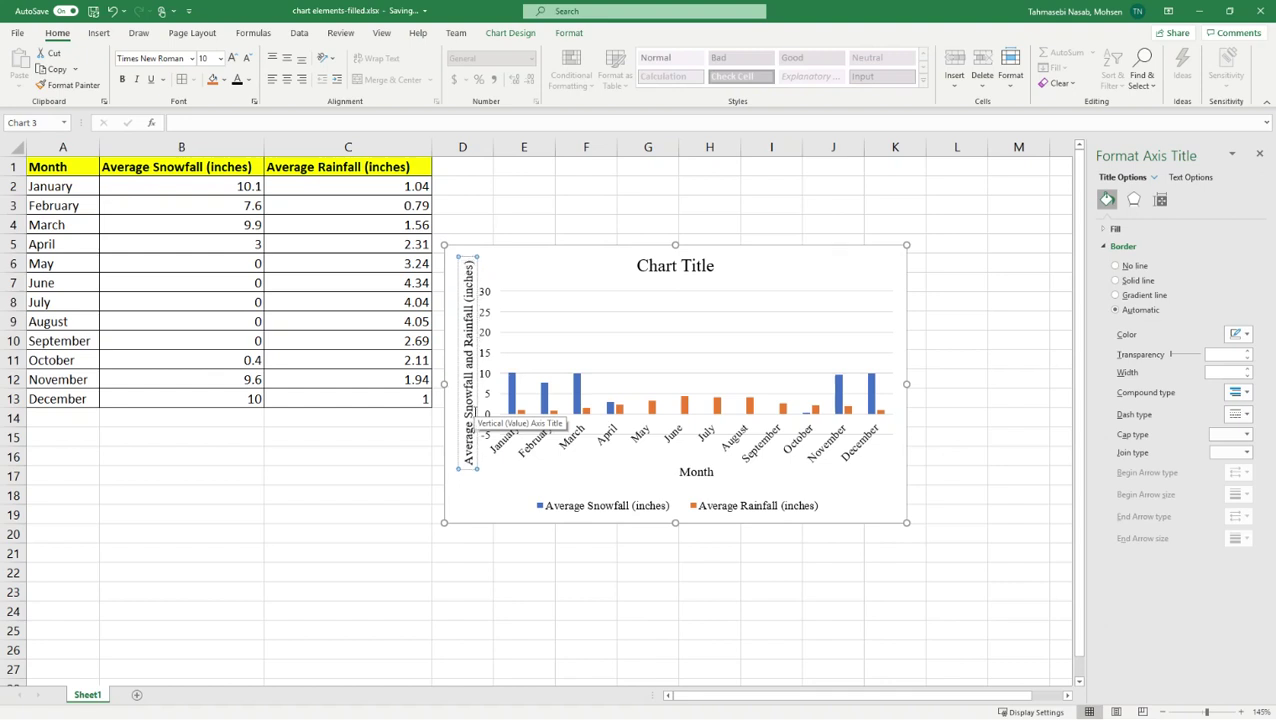
{"action": "left_click", "coordinate": [472, 503]}
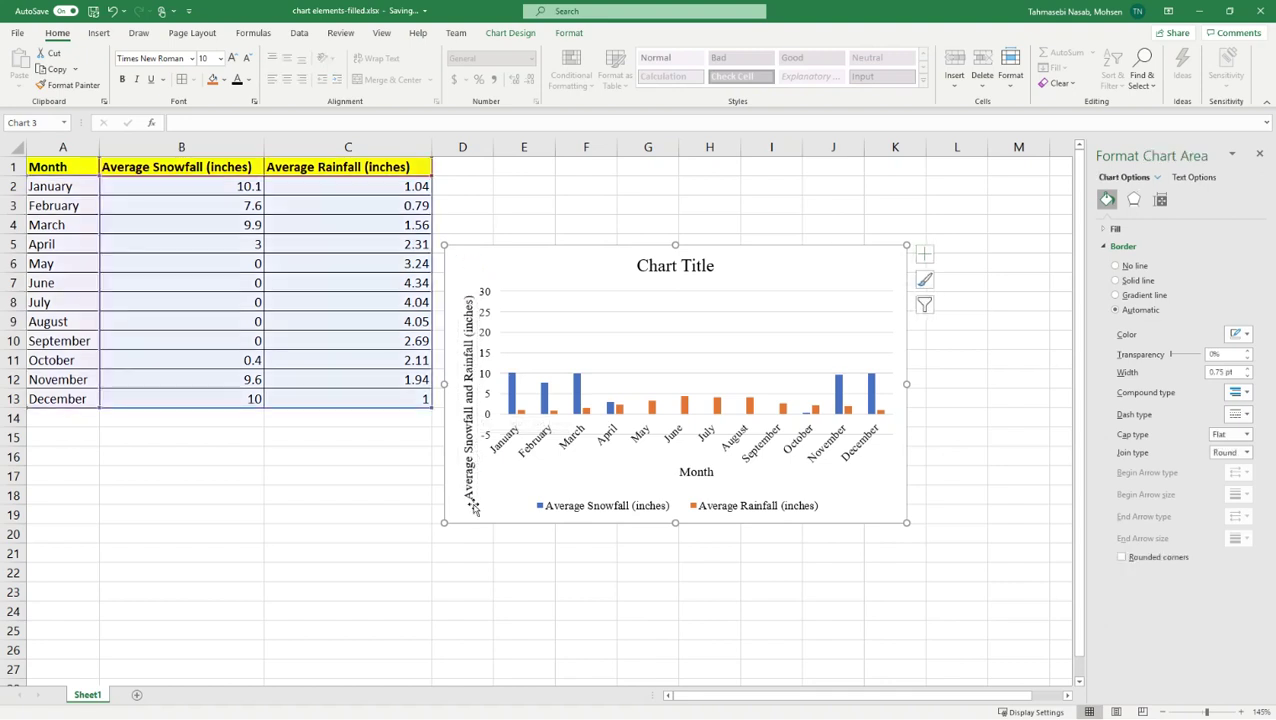
{"action": "left_click", "coordinate": [575, 506]}
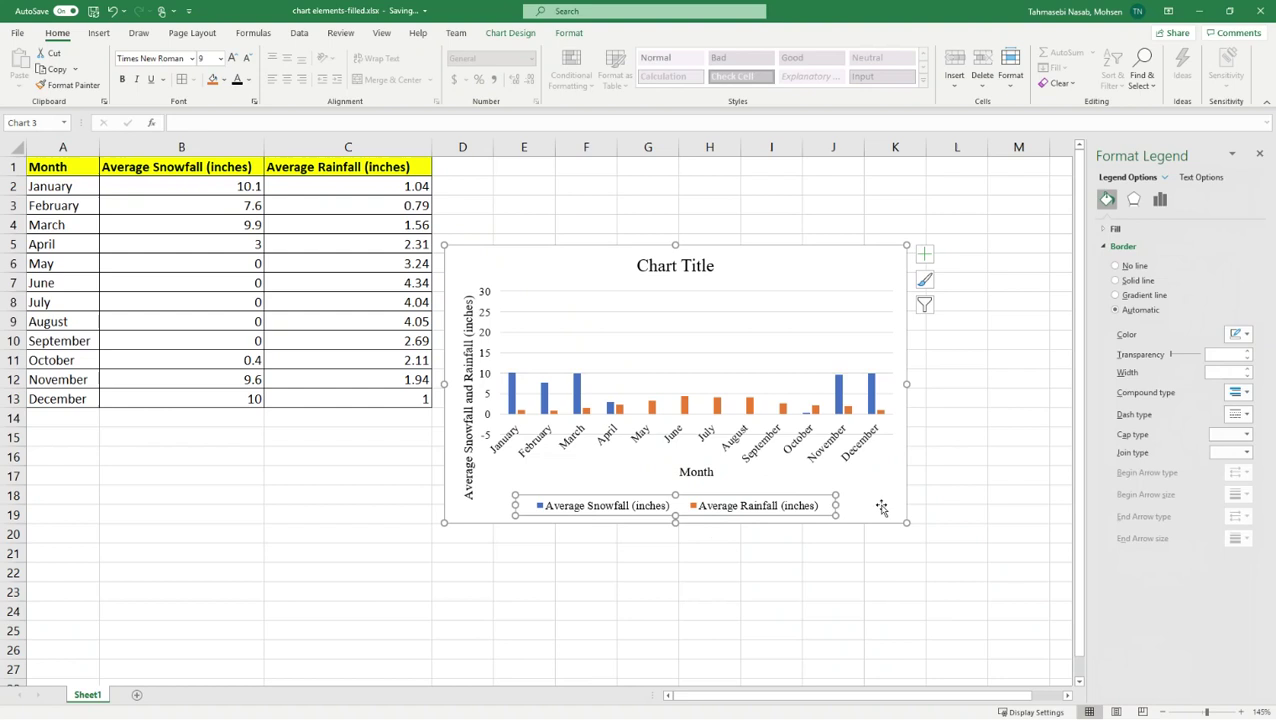
Stretch the chart's bottom edge down and top edge up to make it taller
{"action": "left_click", "coordinate": [694, 526]}
{"action": "left_click_drag", "start_coordinate": [677, 524], "coordinate": [677, 575]}
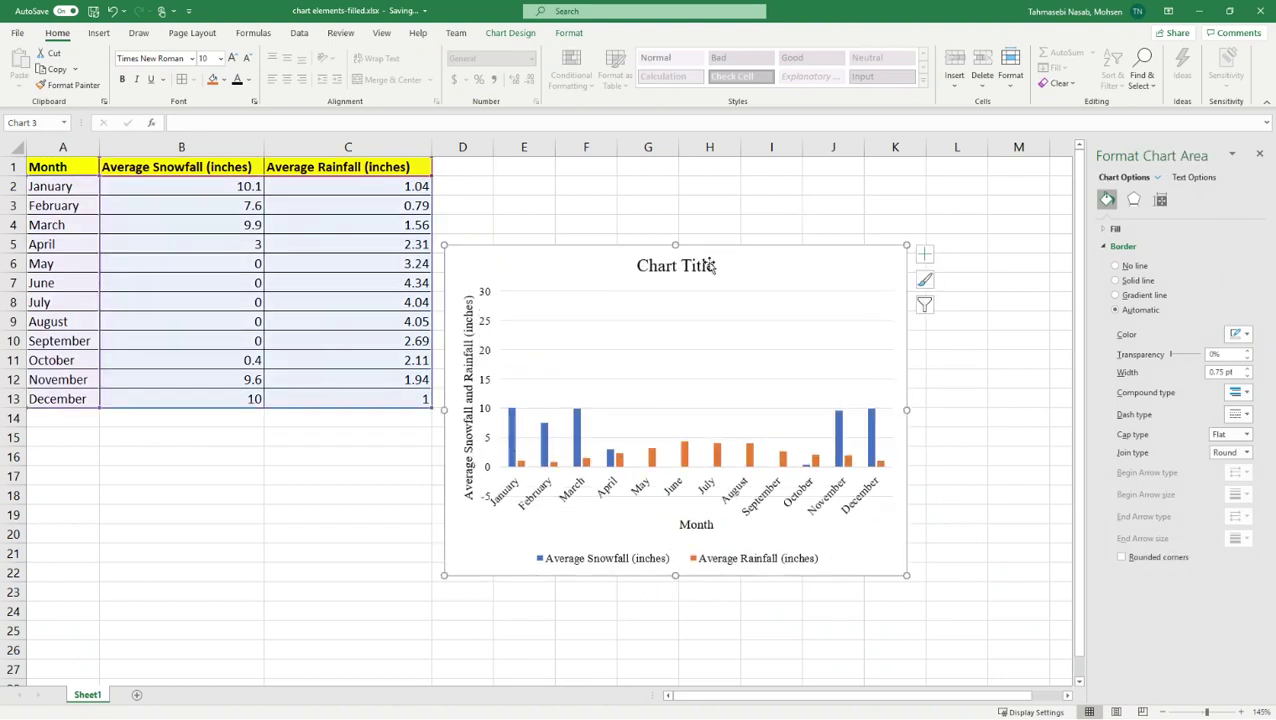
{"action": "left_click_drag", "start_coordinate": [677, 244], "coordinate": [675, 223]}
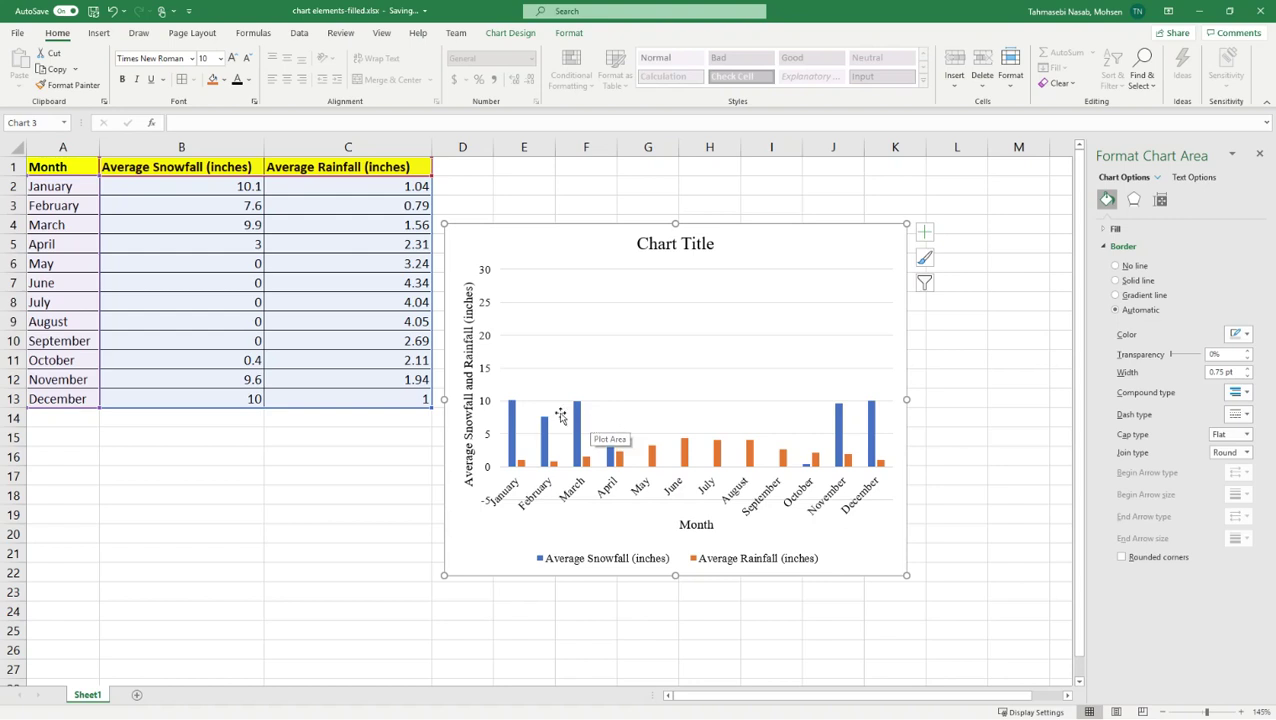
{"action": "mouse_move", "coordinate": [515, 408]}
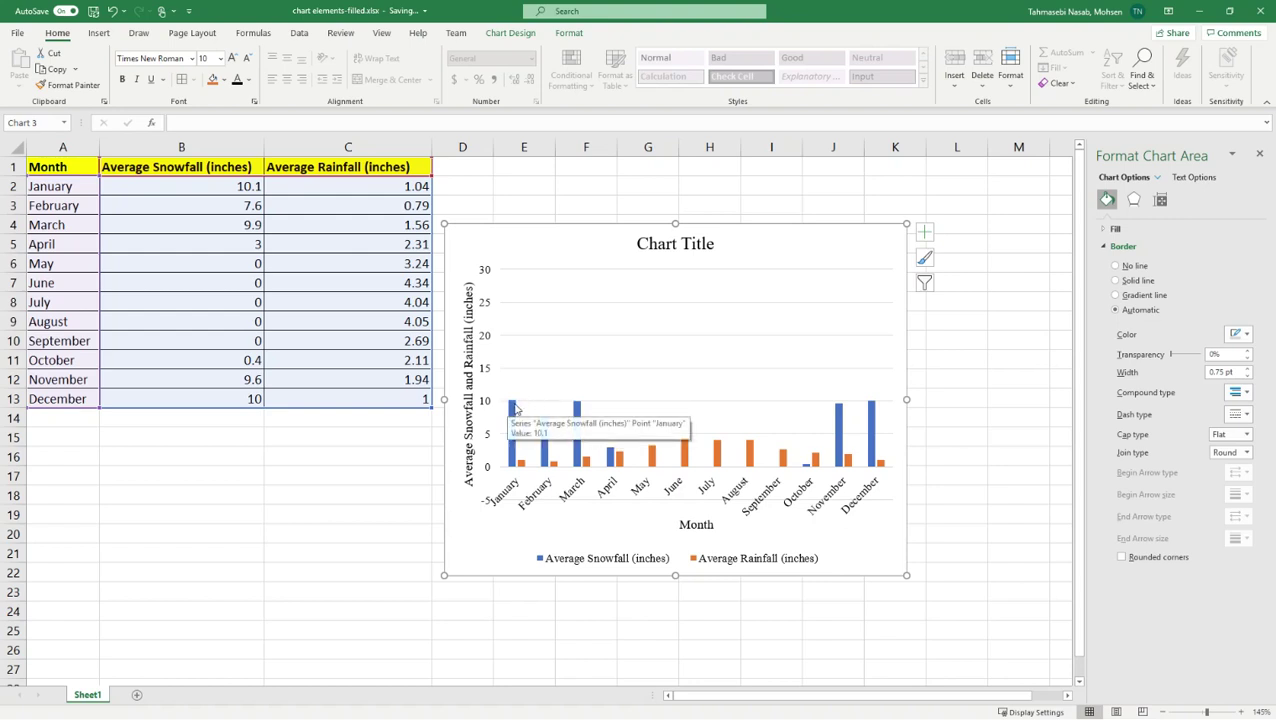
Set the vertical axis bounds to a minimum of 0 and a maximum of 12
{"action": "left_click", "coordinate": [487, 404]}
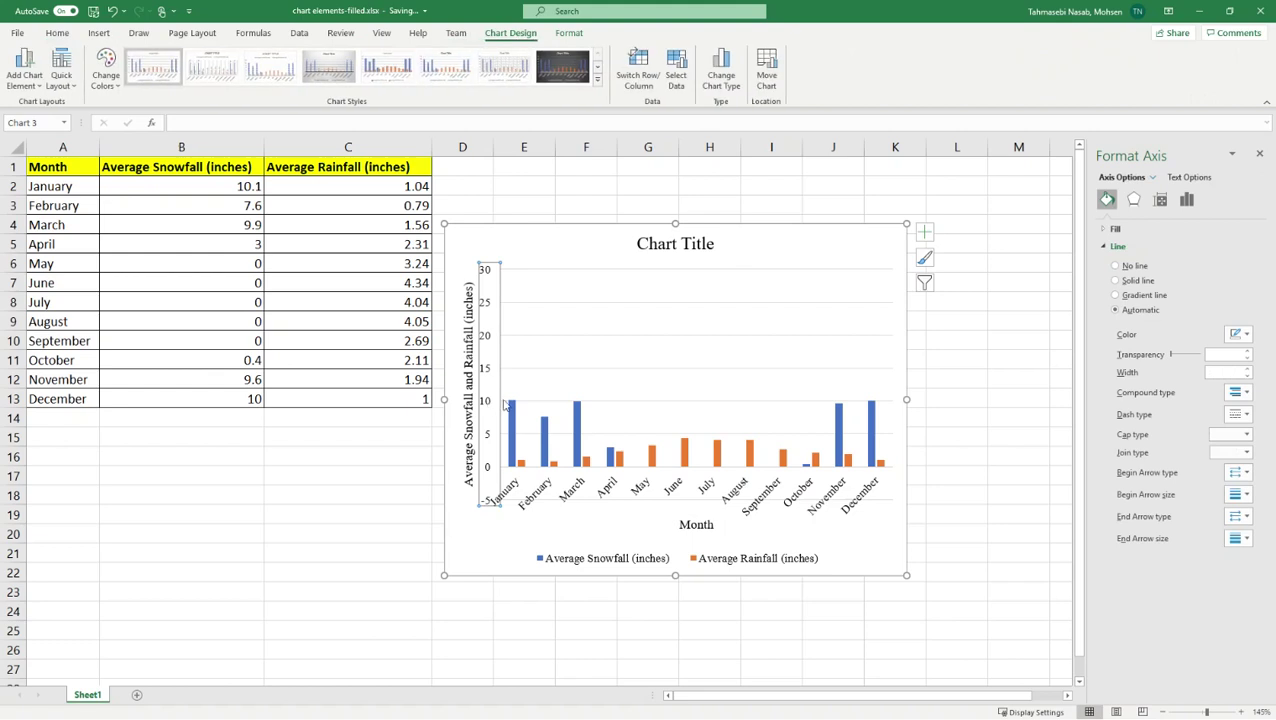
{"action": "left_click", "coordinate": [1187, 200]}
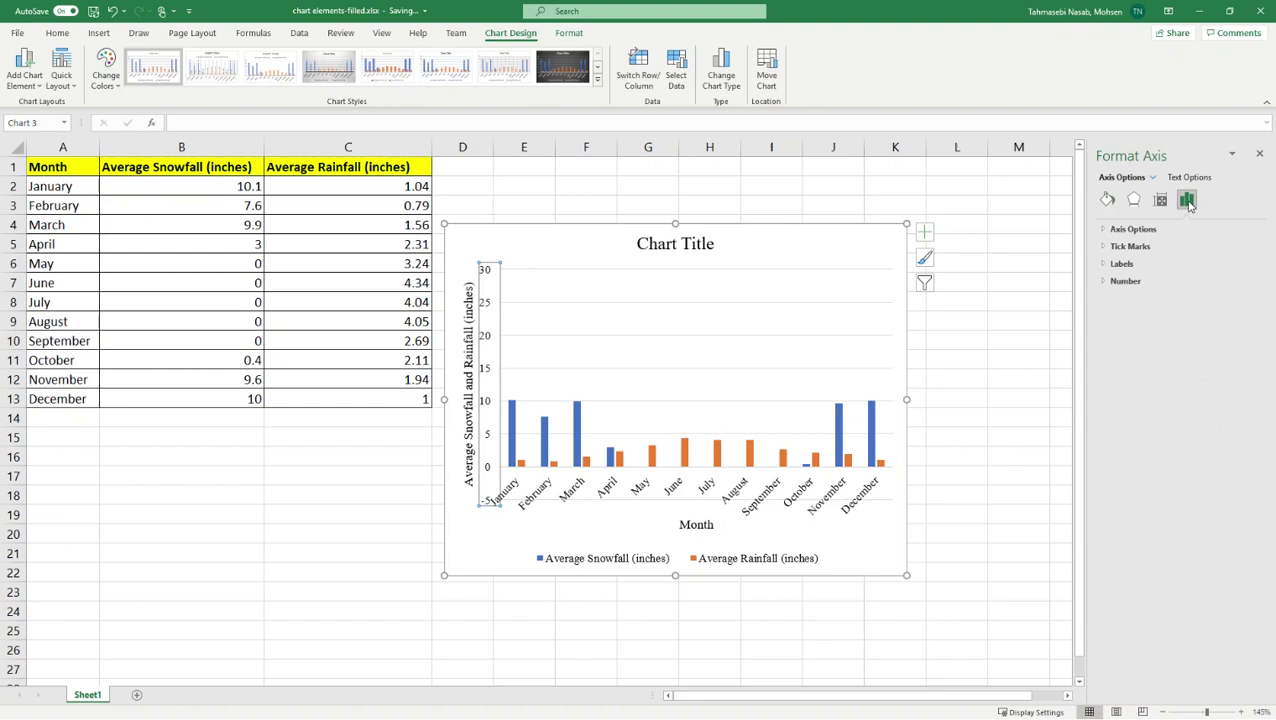
{"action": "left_click", "coordinate": [1110, 230]}
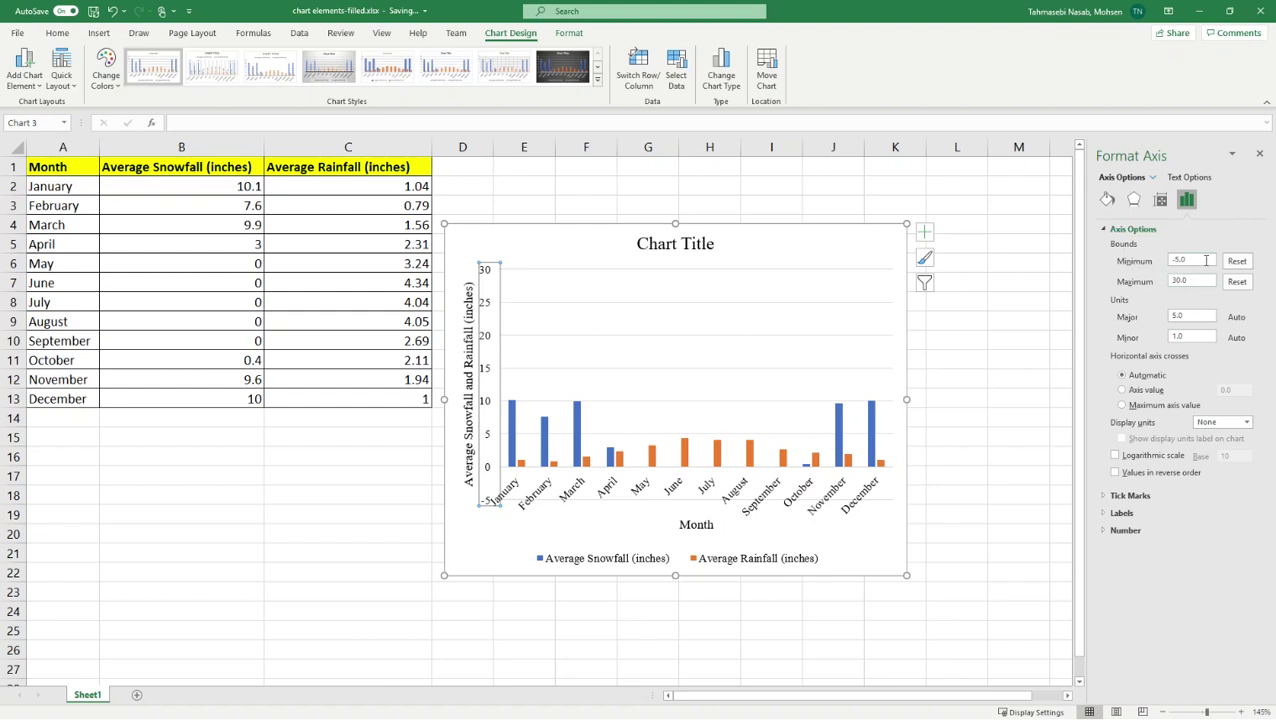
{"action": "left_click_drag", "start_coordinate": [1206, 260], "coordinate": [1161, 263]}
{"action": "type", "text": "0"}
{"action": "key", "text": "Return"}
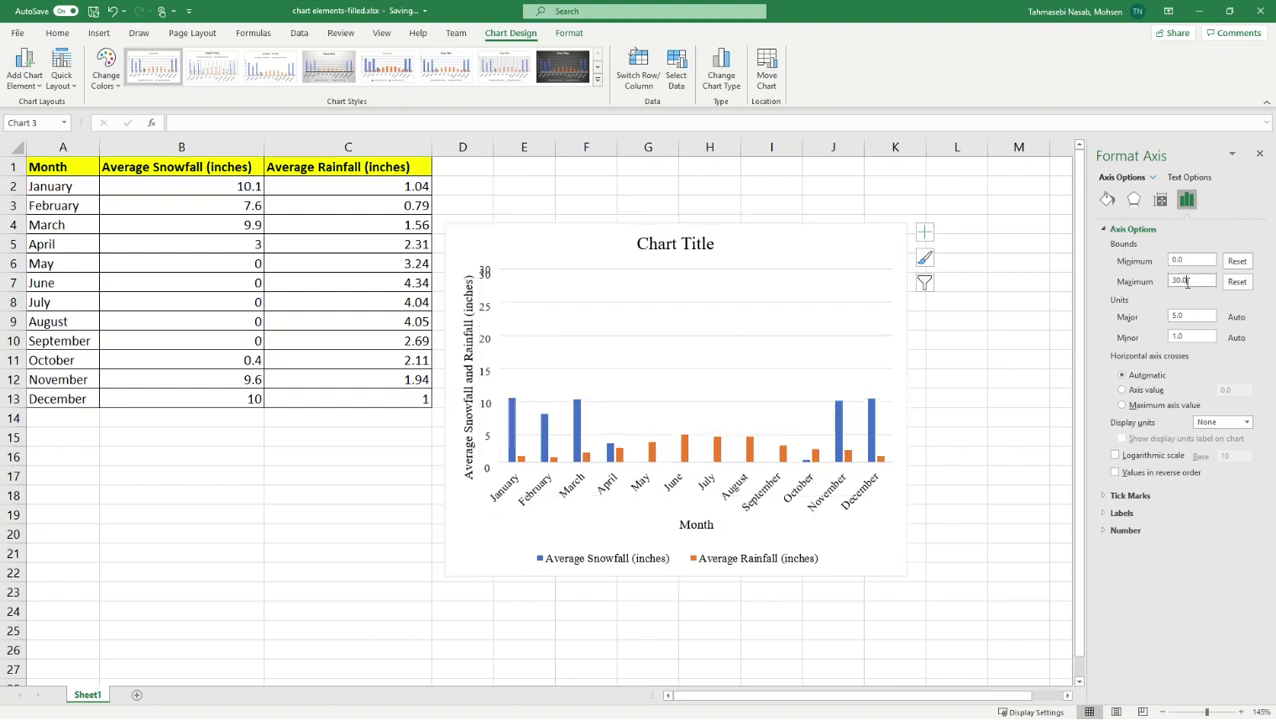
{"action": "left_click_drag", "start_coordinate": [1190, 280], "coordinate": [1168, 281]}
{"action": "type", "text": "12"}
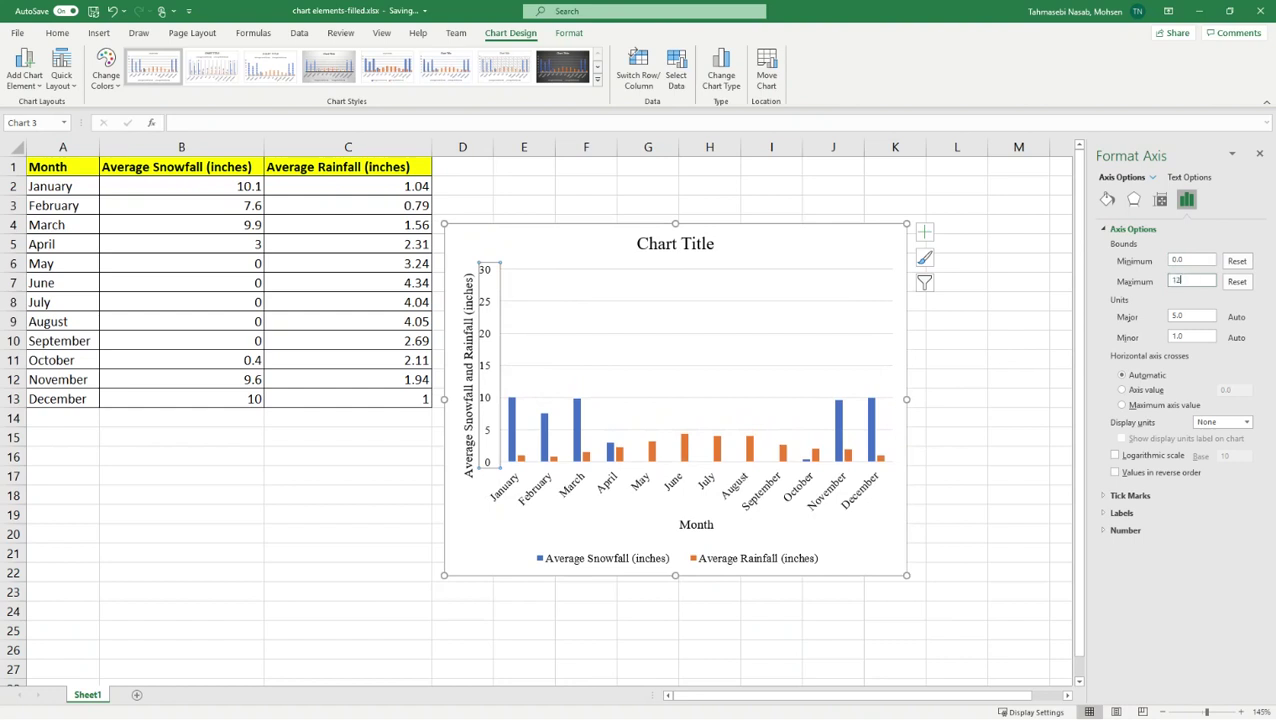
{"action": "key", "text": "Return"}
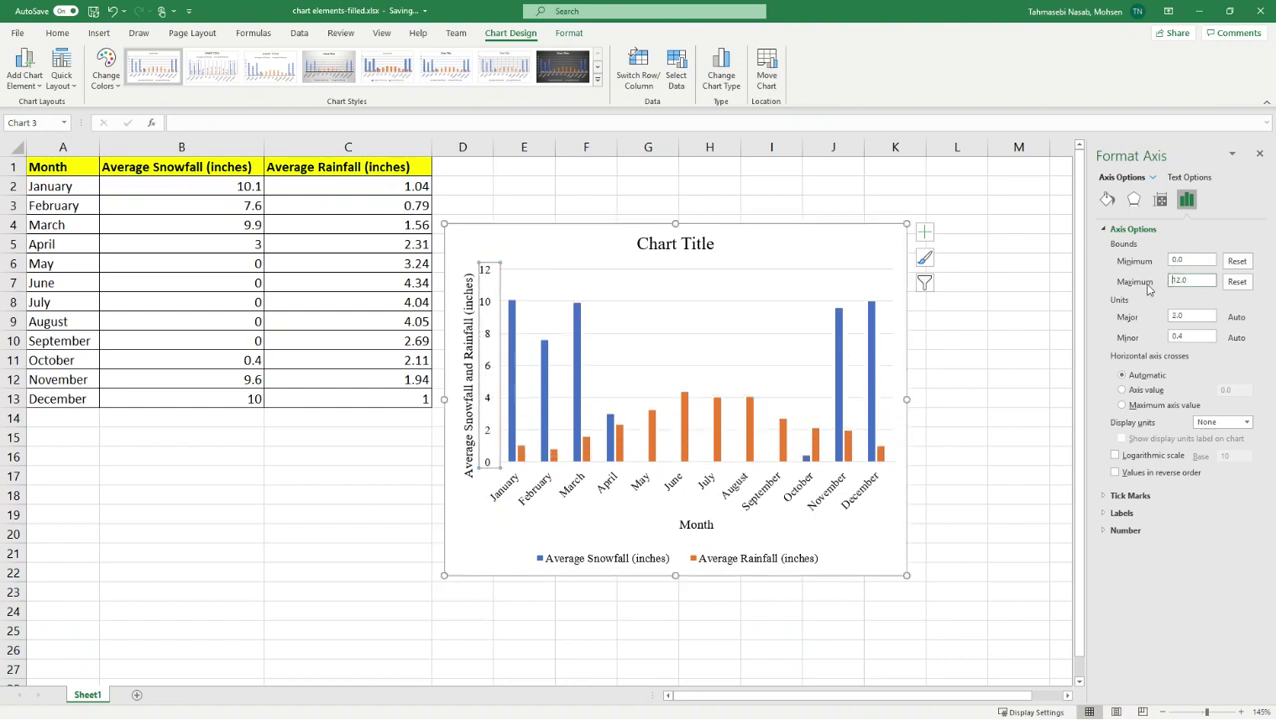
{"action": "left_click", "coordinate": [470, 548]}
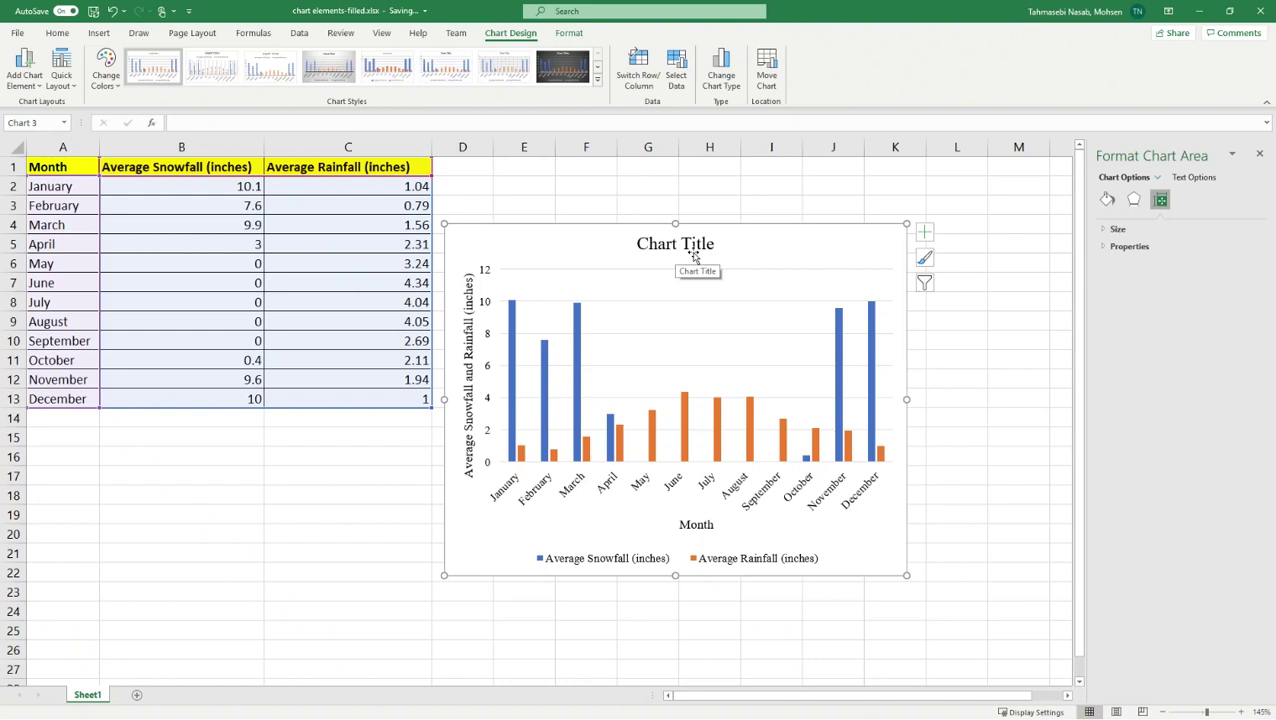
Replace the placeholder title with 'Monthly average snowfall and rainfall in St. Paul, MN'
{"action": "left_click", "coordinate": [697, 246]}
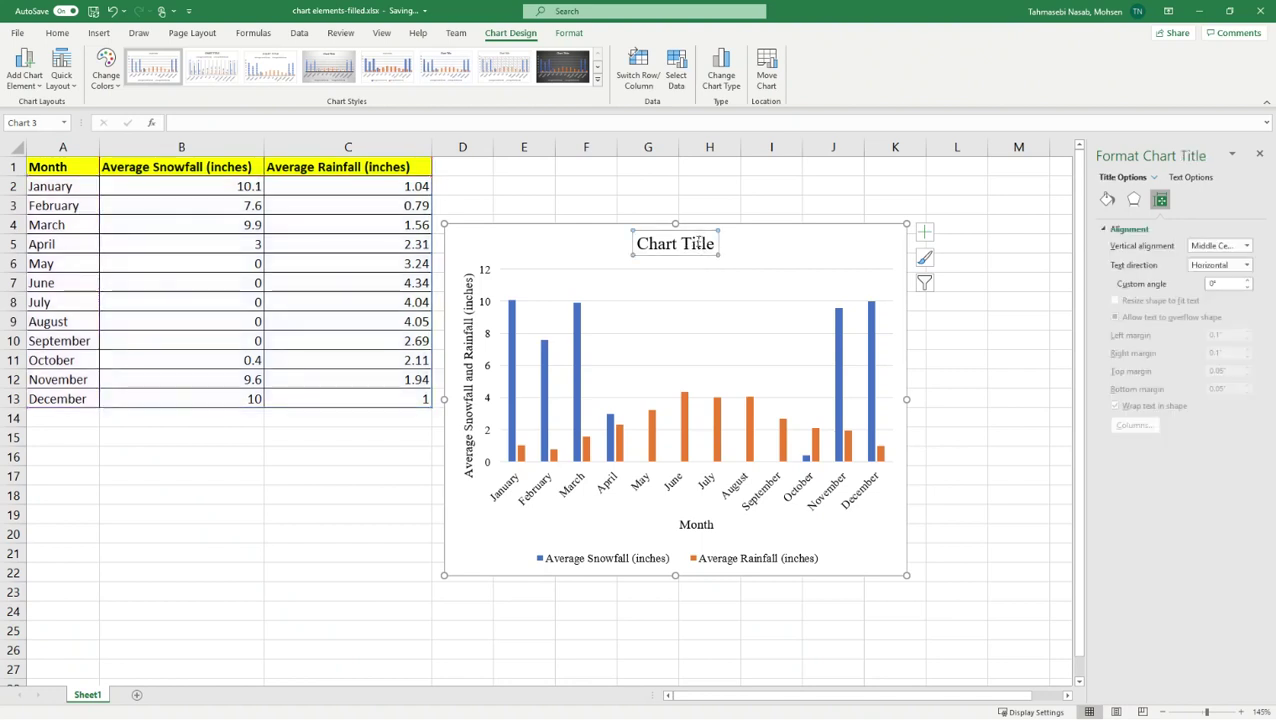
{"action": "double_click", "coordinate": [699, 245]}
{"action": "left_click", "coordinate": [699, 245]}
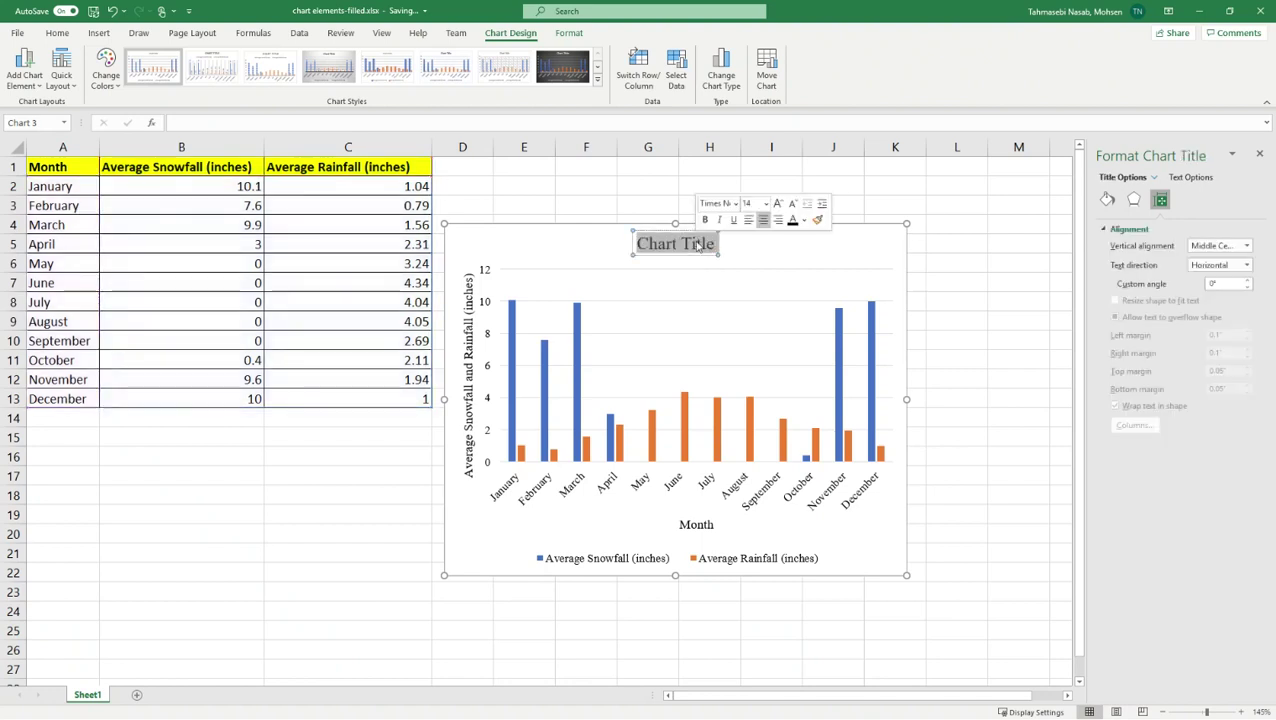
{"action": "type", "text": "Month"}
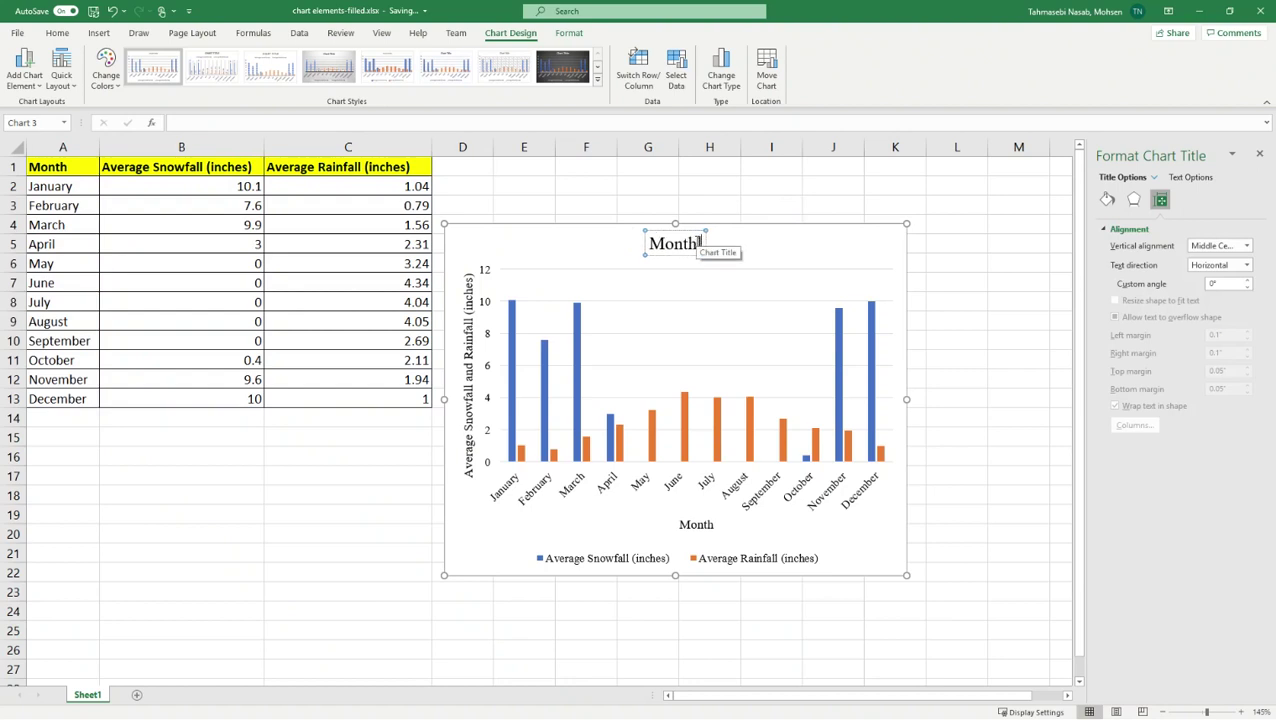
{"action": "type", "text": "ly average"}
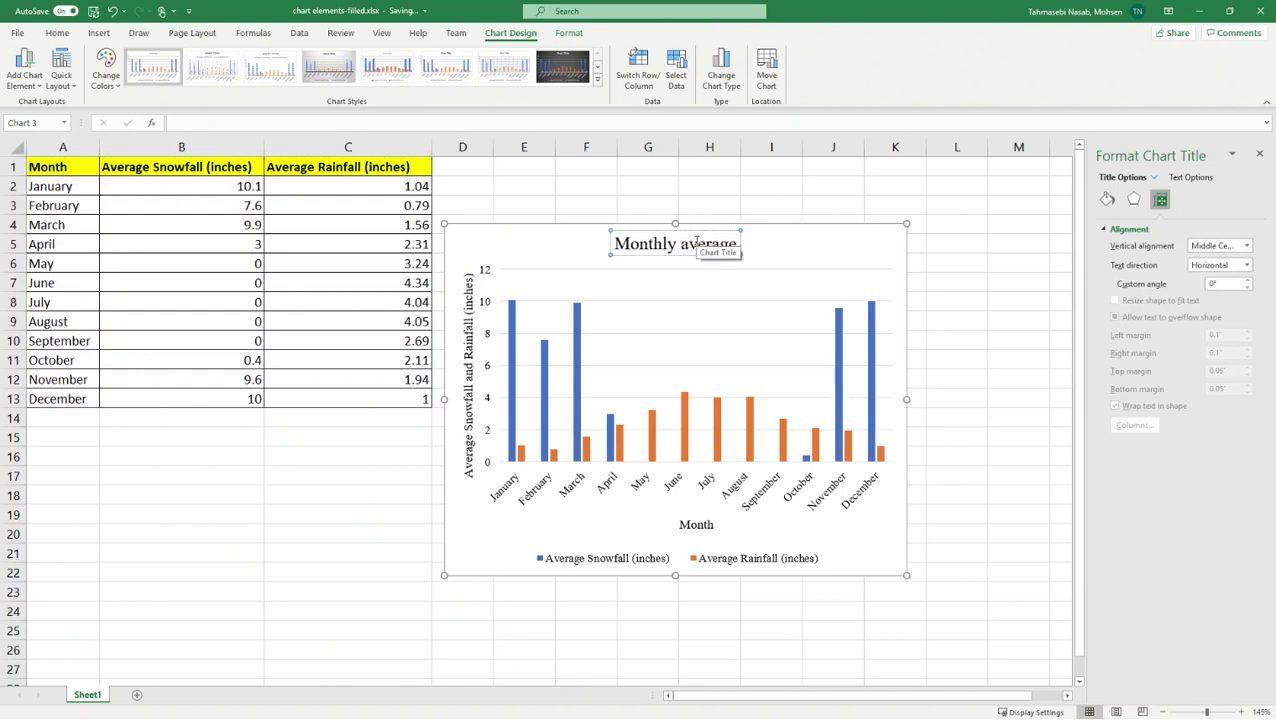
{"action": "type", "text": " snowfall"}
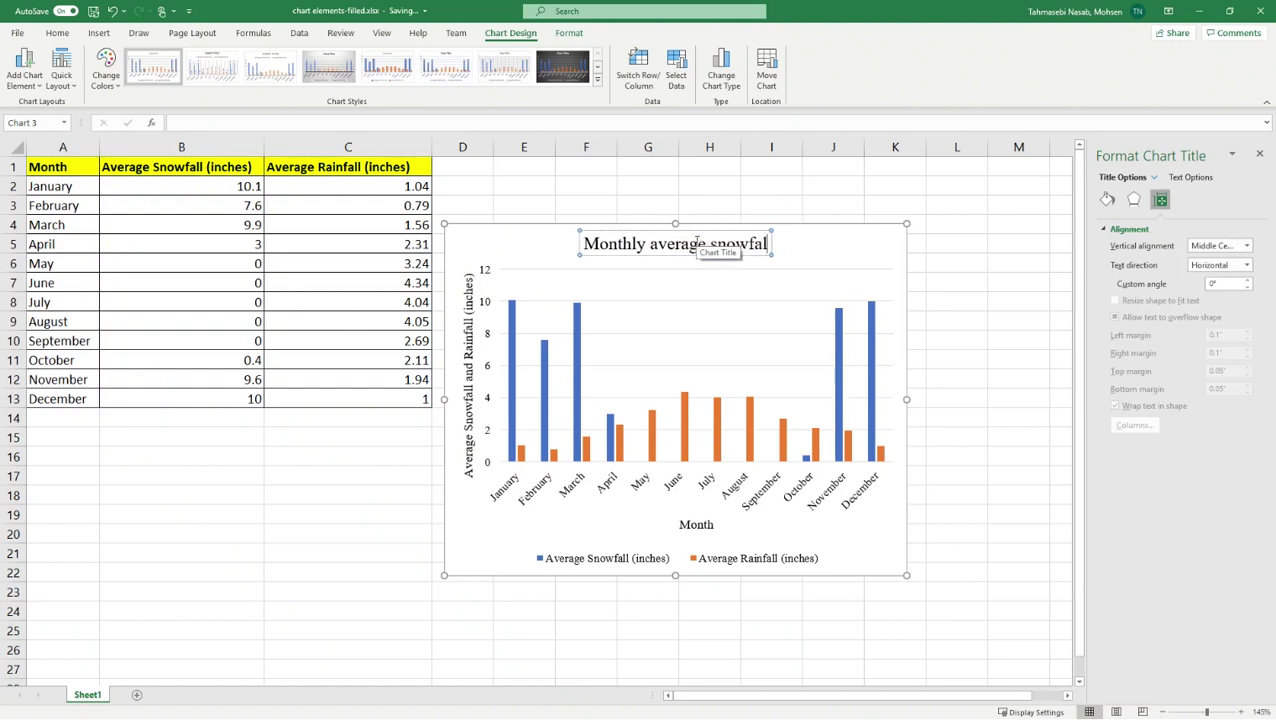
{"action": "type", "text": " and rainfall"}
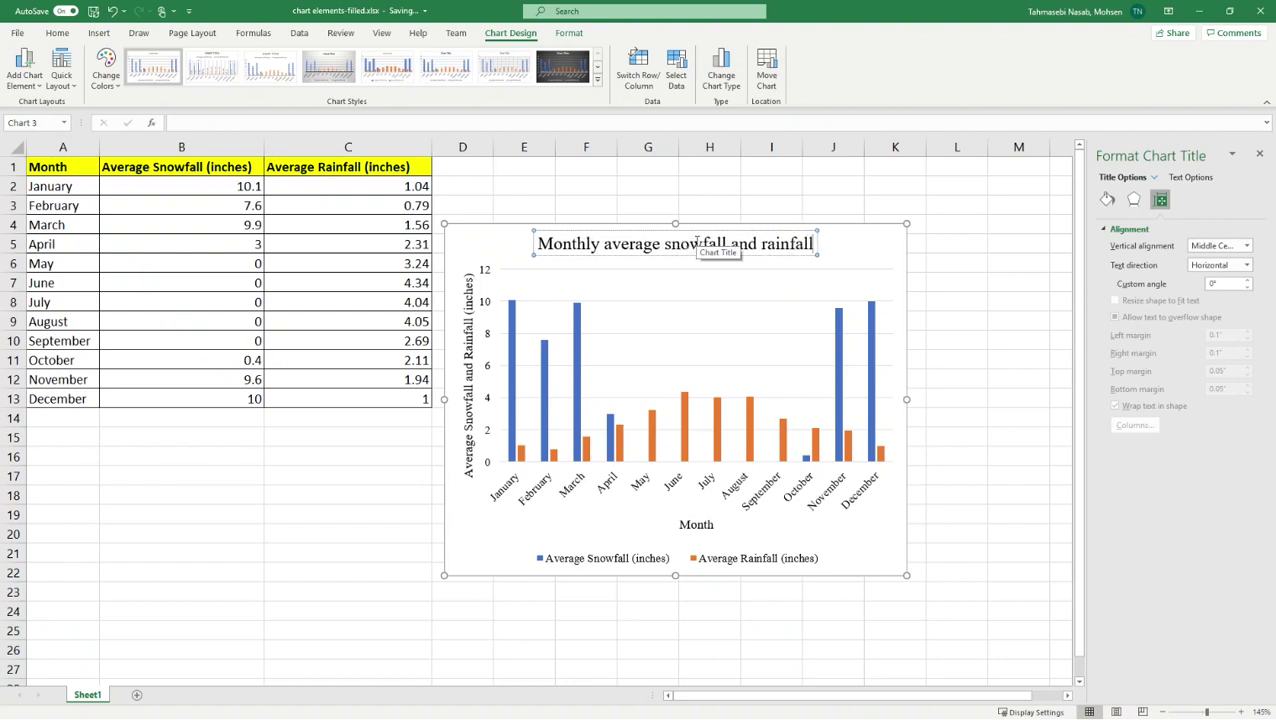
{"action": "type", "text": " in st"}
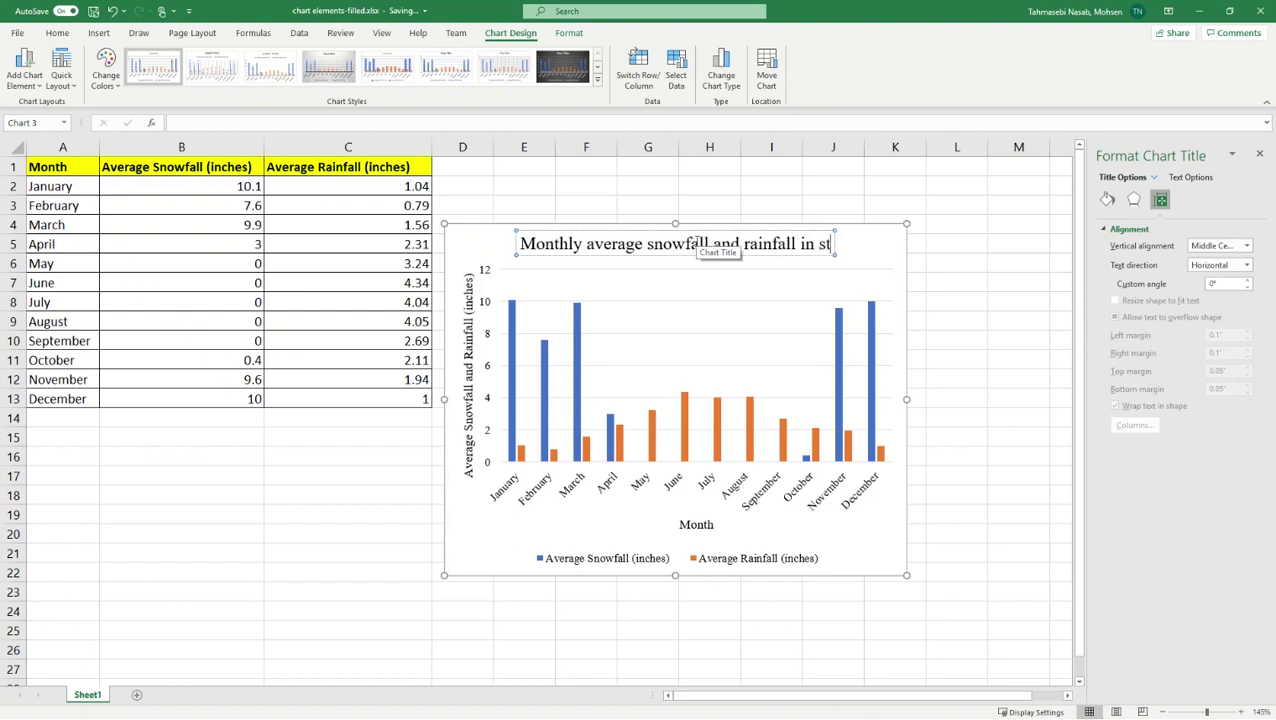
{"action": "key", "text": "BackSpace"}
{"action": "key", "text": "BackSpace"}
{"action": "type", "text": "St. Paul"}
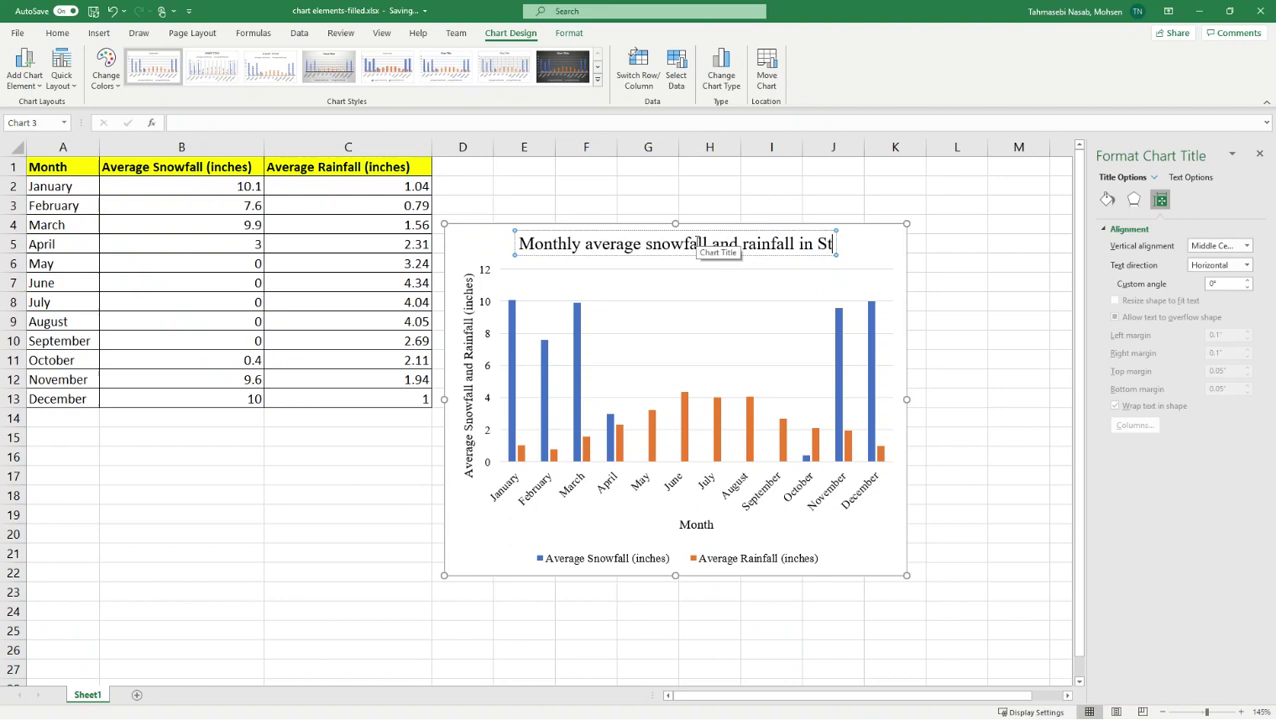
{"action": "type", "text": ", MN"}
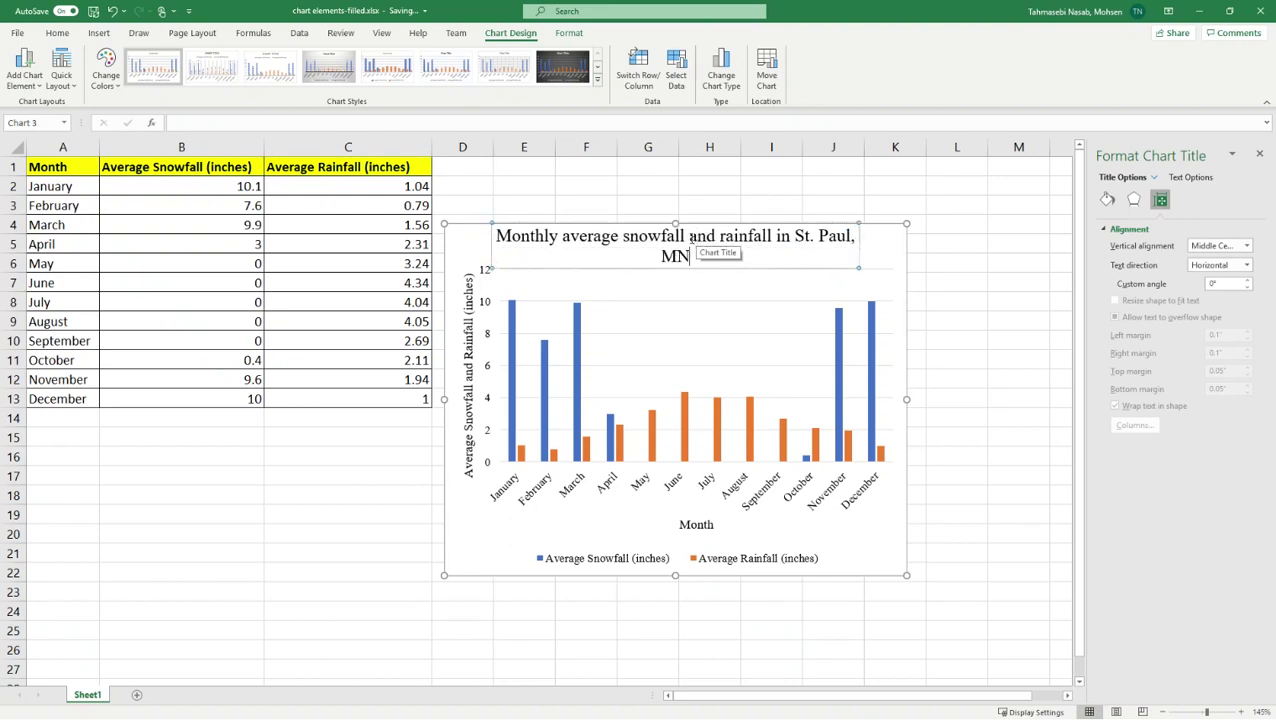
{"action": "left_click", "coordinate": [667, 202]}
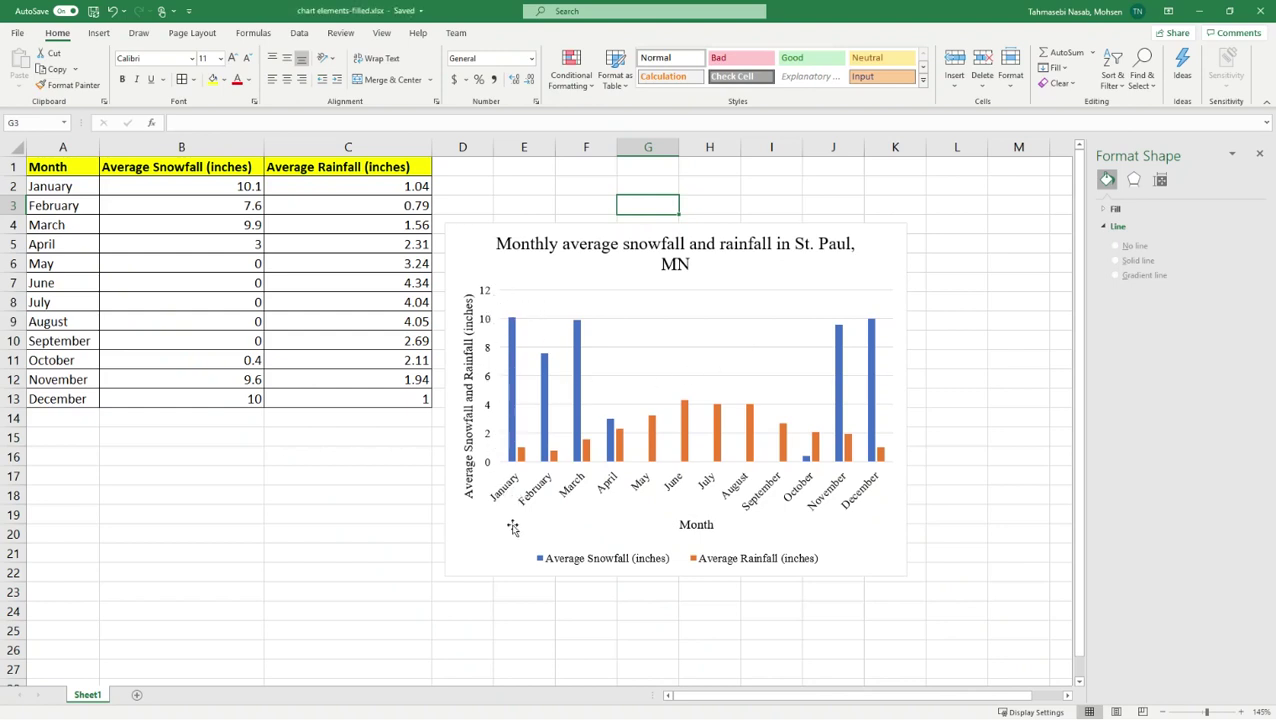
Give the vertical value axis a solid line in a dark colour
{"action": "left_click", "coordinate": [490, 384]}
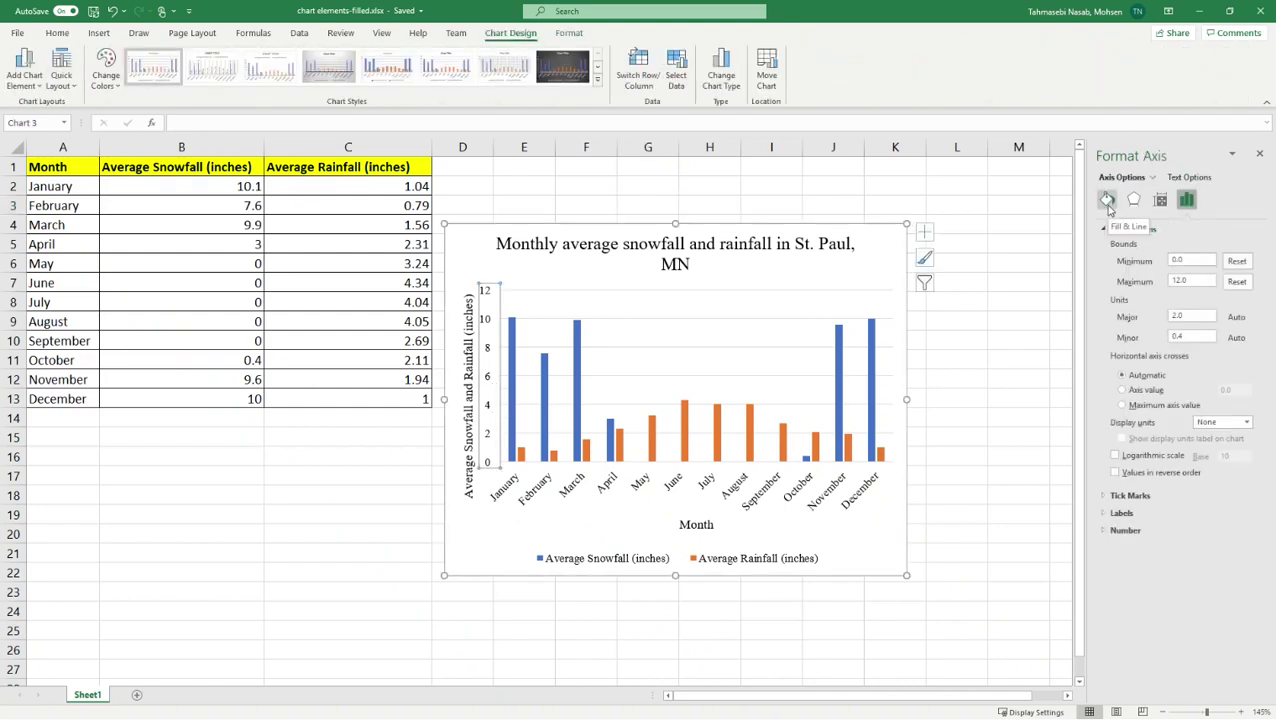
{"action": "left_click", "coordinate": [1107, 201]}
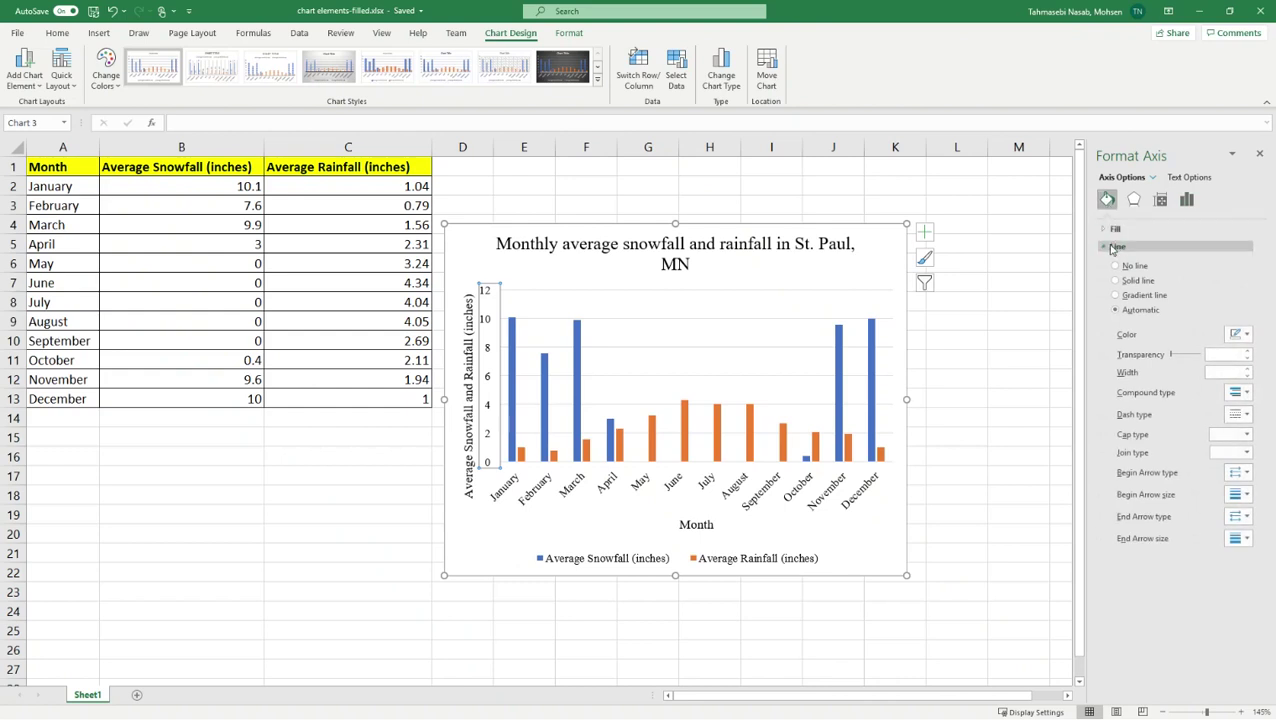
{"action": "left_click", "coordinate": [1107, 248]}
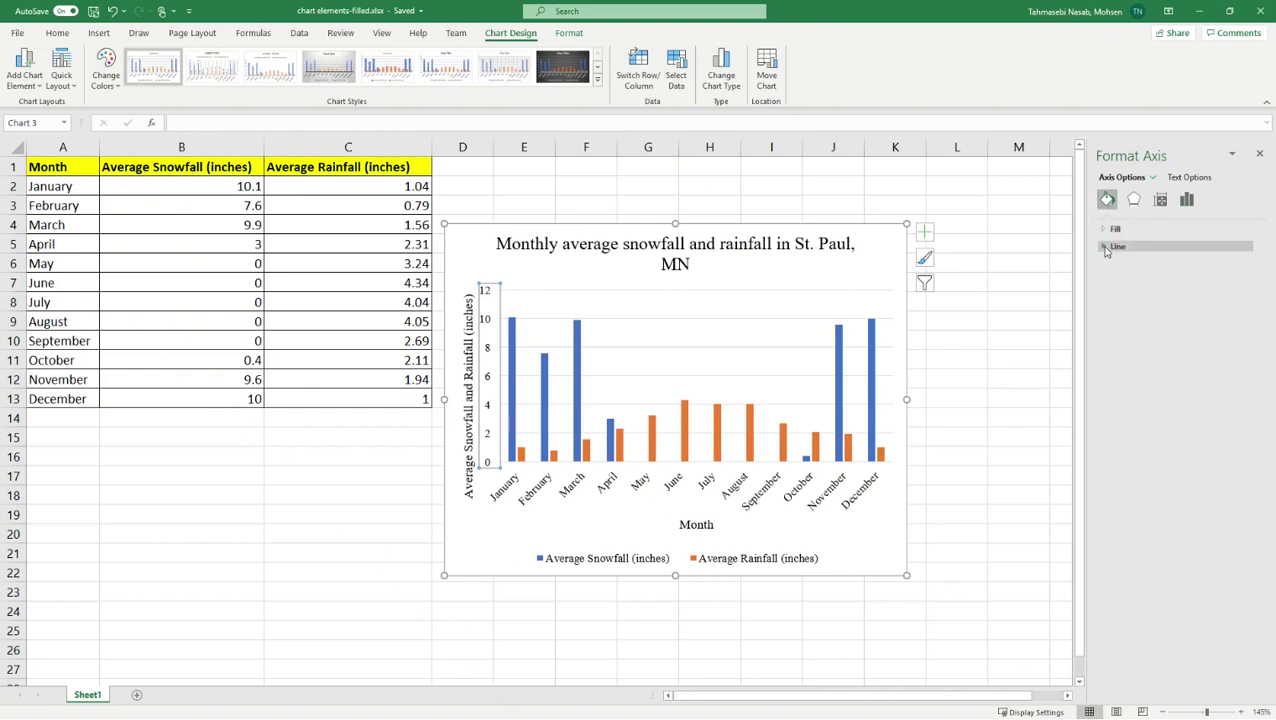
{"action": "left_click", "coordinate": [1106, 248]}
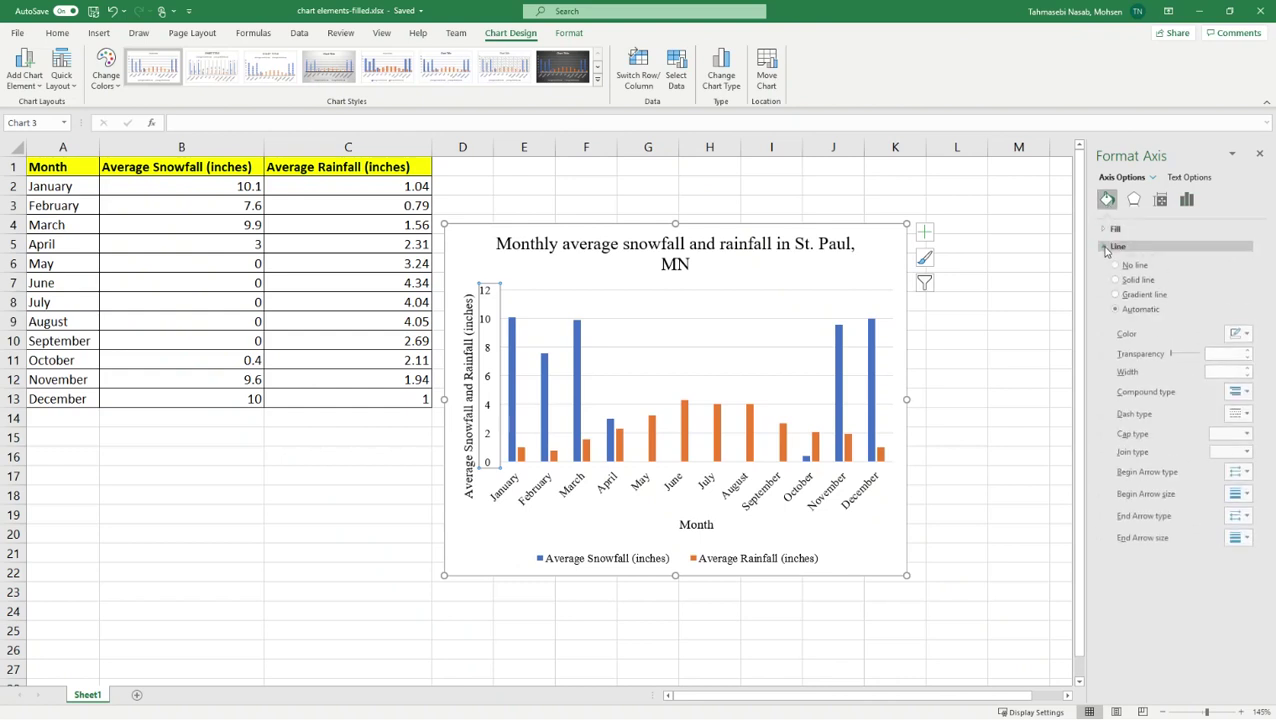
{"action": "left_click", "coordinate": [1131, 289]}
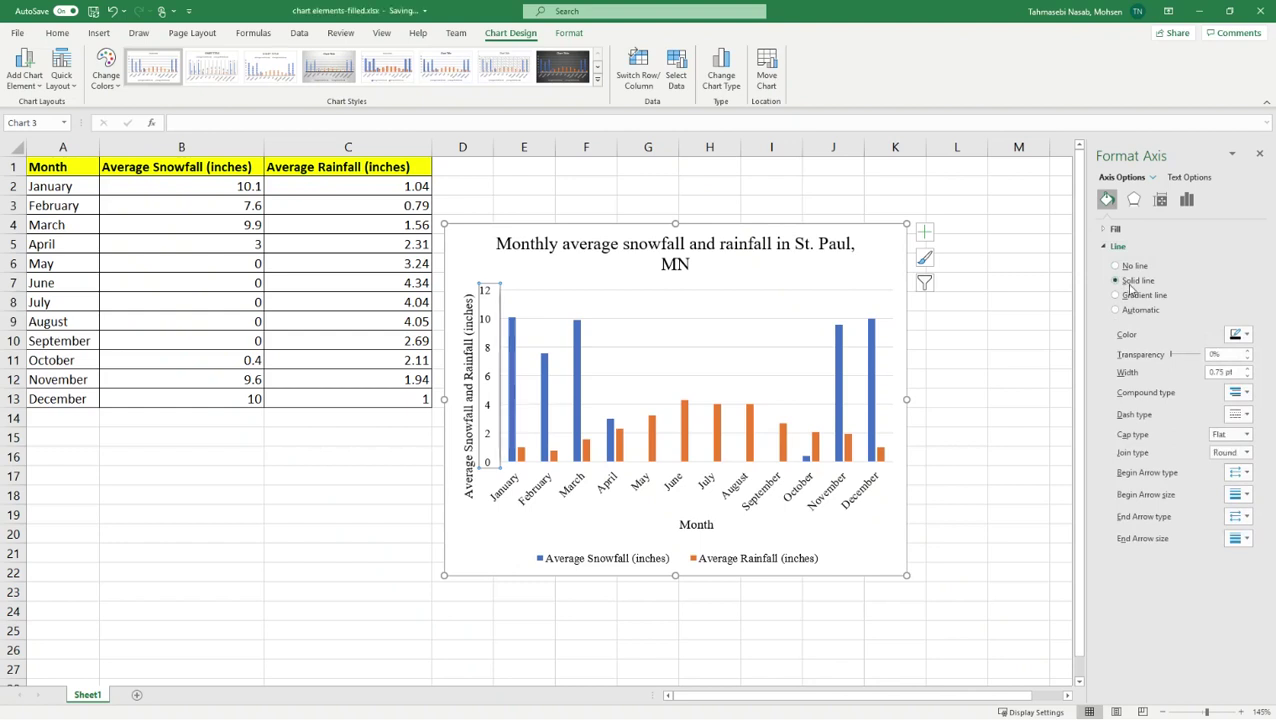
{"action": "left_click", "coordinate": [1238, 334]}
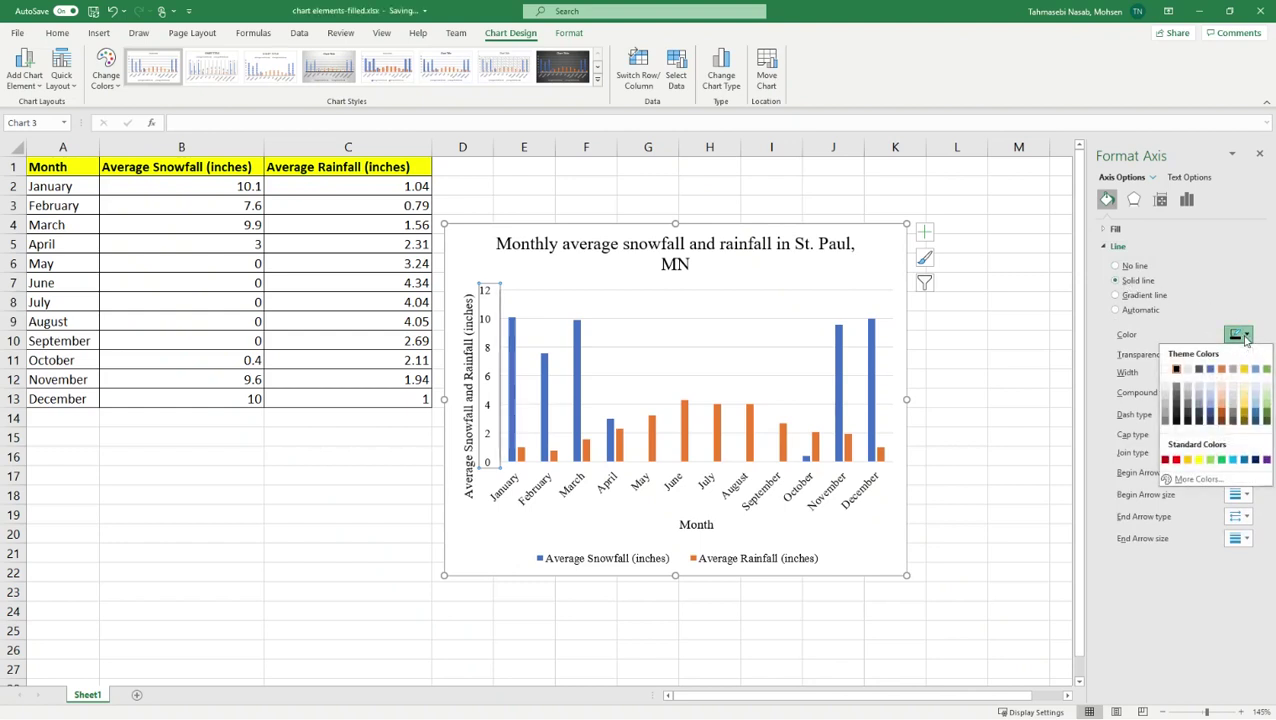
{"action": "left_click", "coordinate": [1176, 370]}
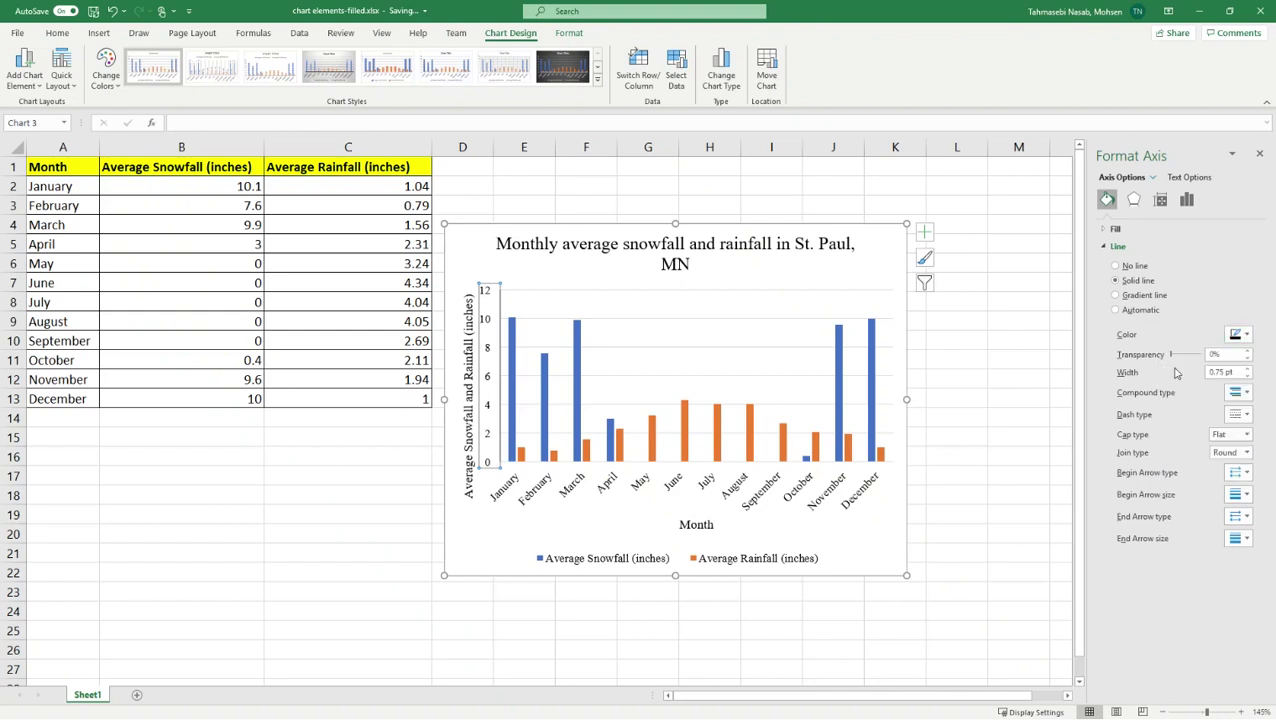
{"action": "left_click", "coordinate": [871, 552]}
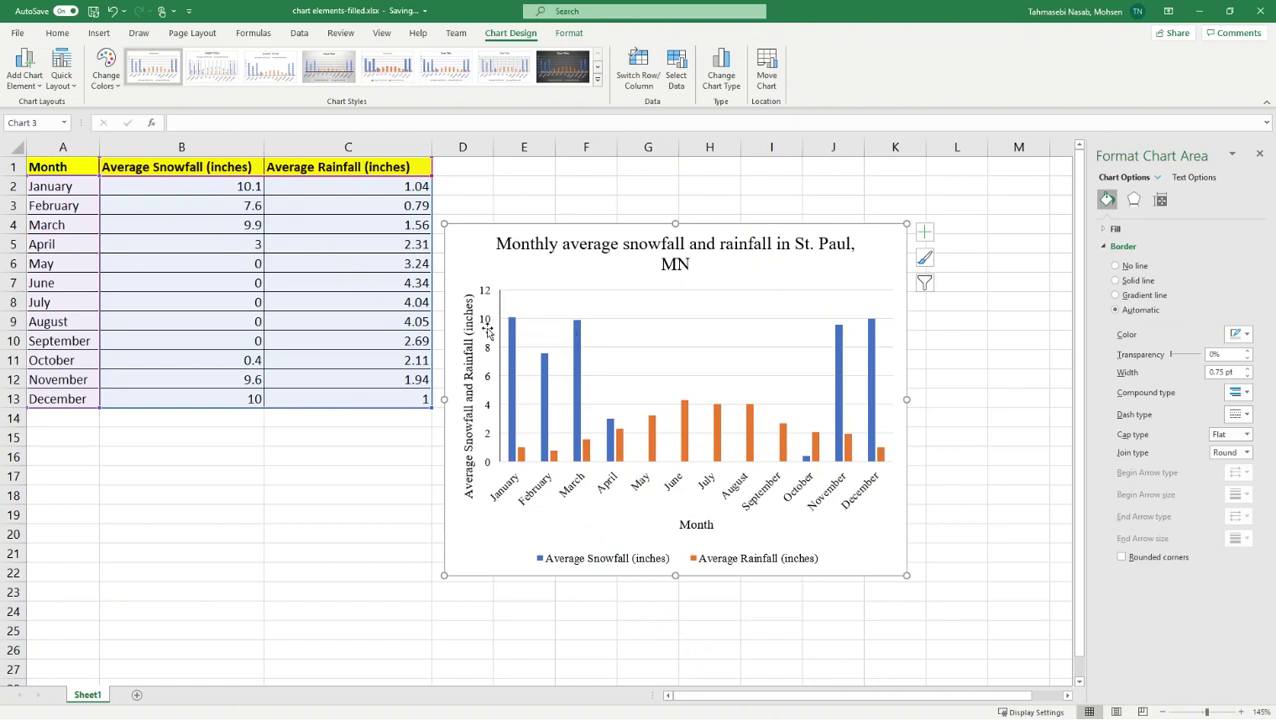
Set the vertical axis major tick mark type to Outside
{"action": "left_click", "coordinate": [489, 325]}
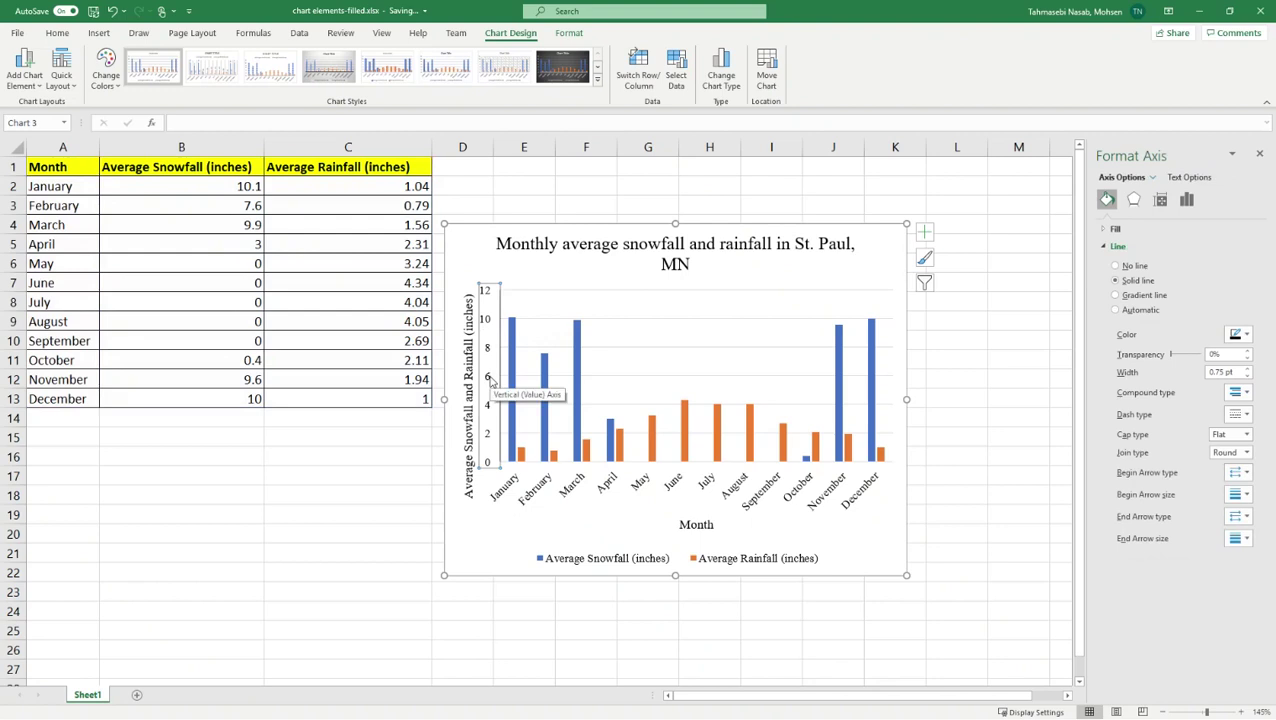
{"action": "left_click", "coordinate": [1188, 201]}
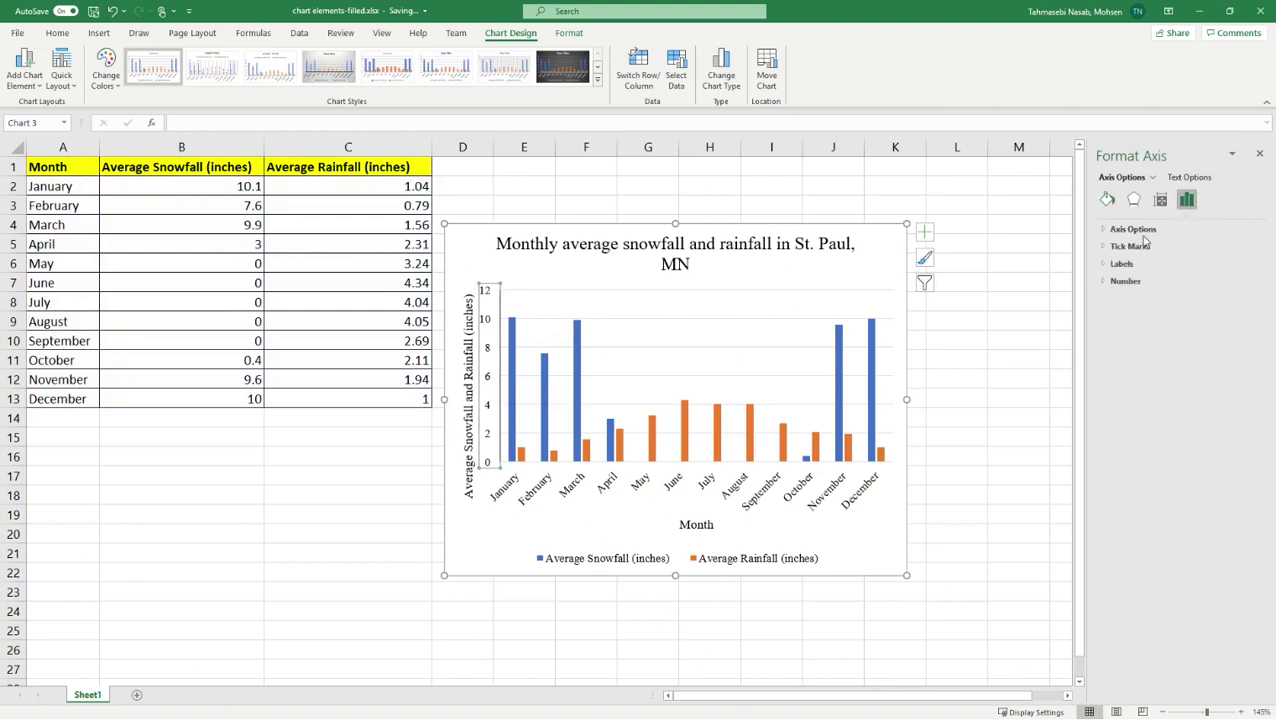
{"action": "left_click", "coordinate": [1107, 247]}
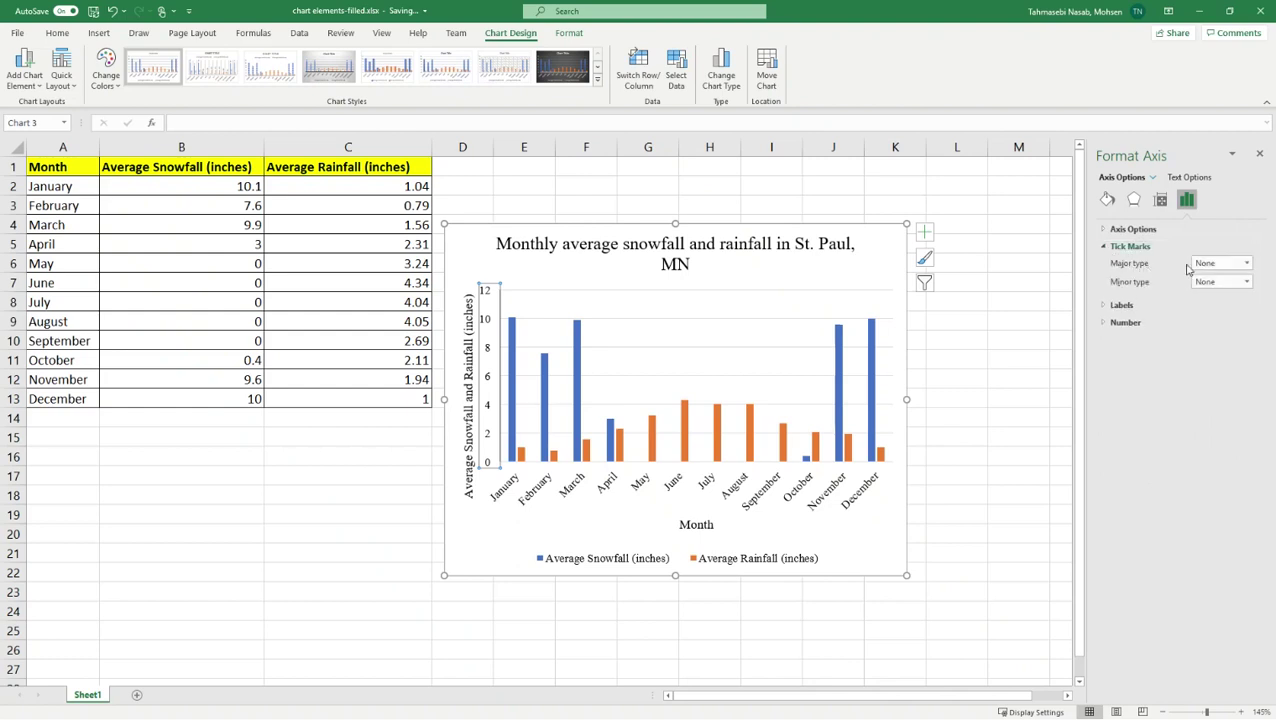
{"action": "left_click", "coordinate": [1248, 263]}
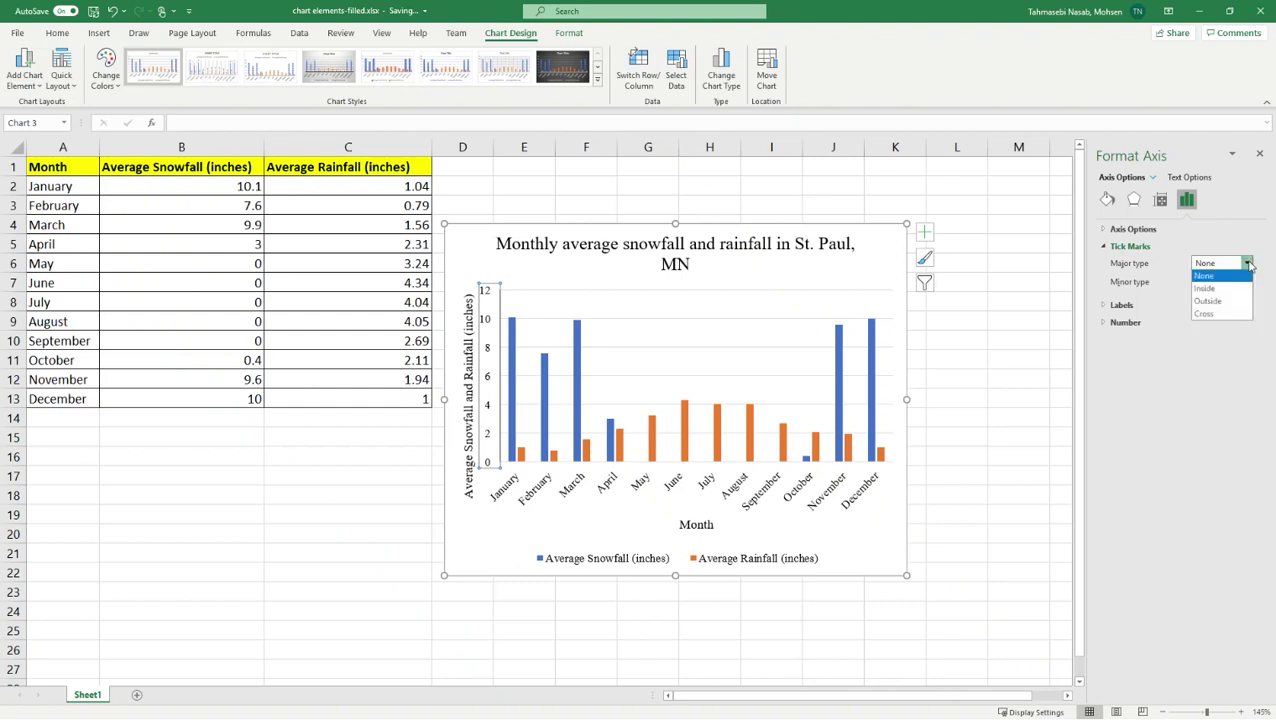
{"action": "left_click", "coordinate": [1208, 302]}
{"action": "left_click", "coordinate": [502, 526]}
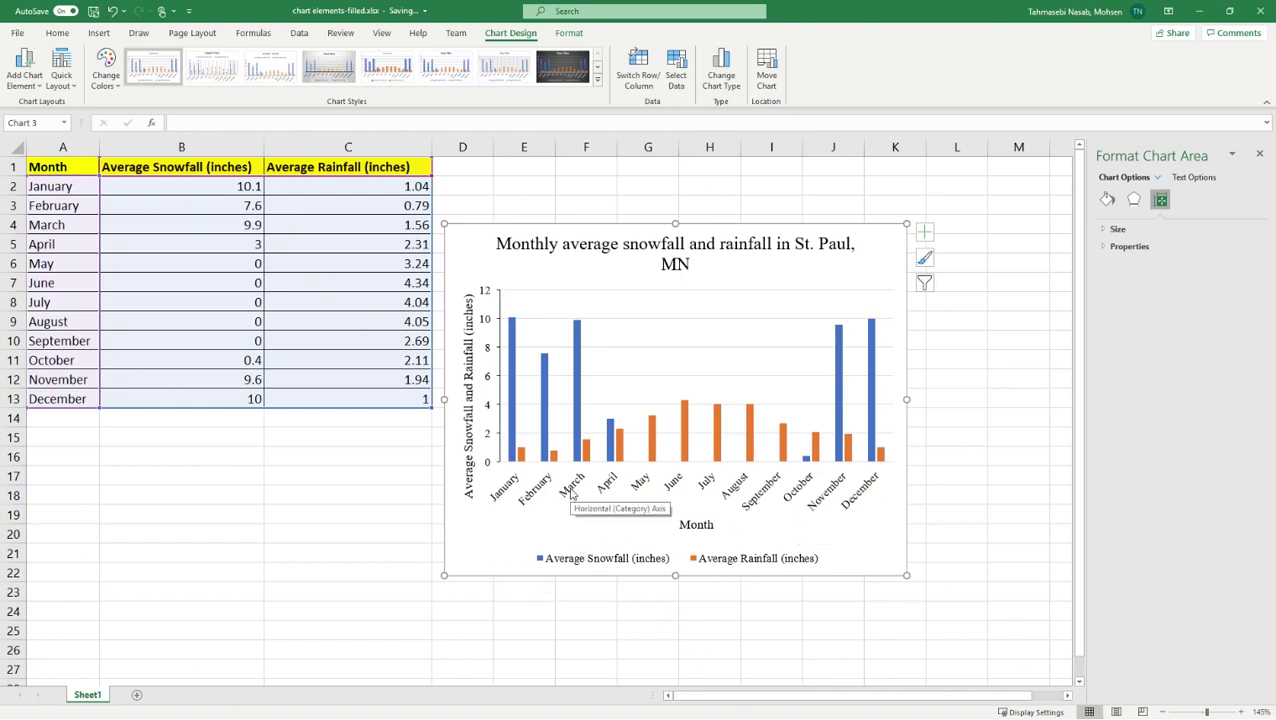
Give the horizontal month axis a solid line in a dark colour
{"action": "left_click", "coordinate": [573, 494]}
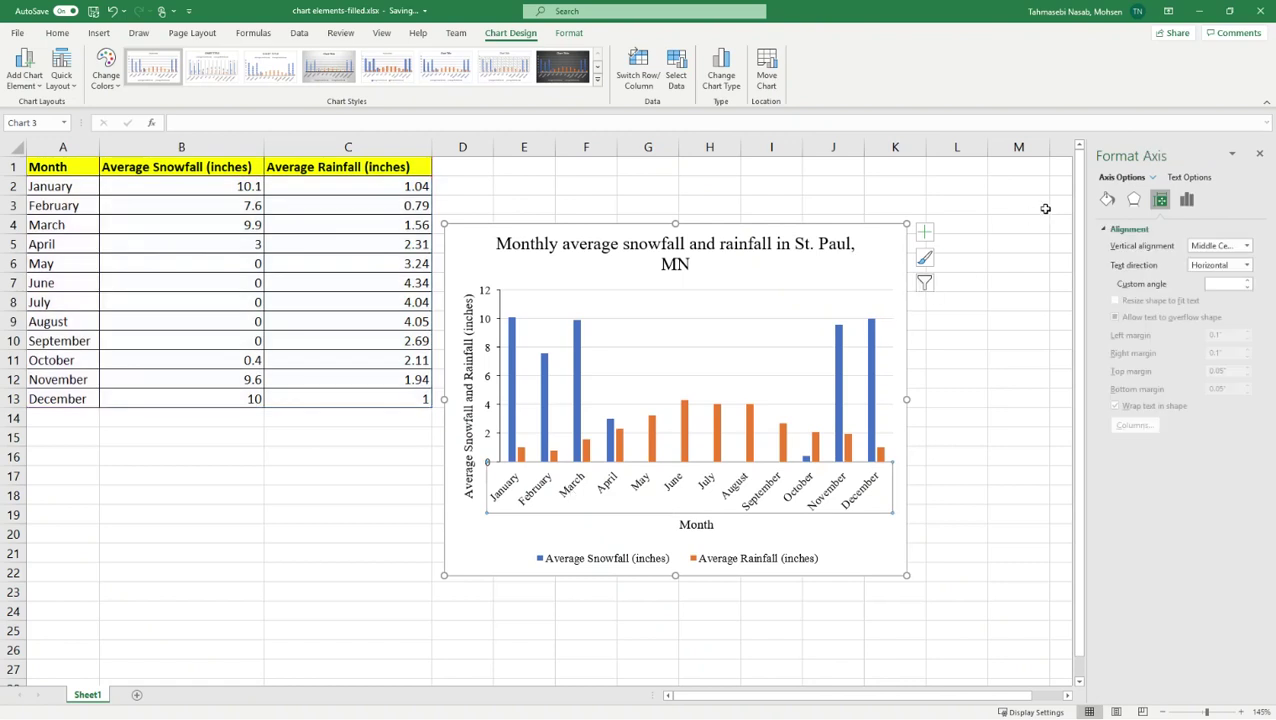
{"action": "left_click", "coordinate": [1107, 200]}
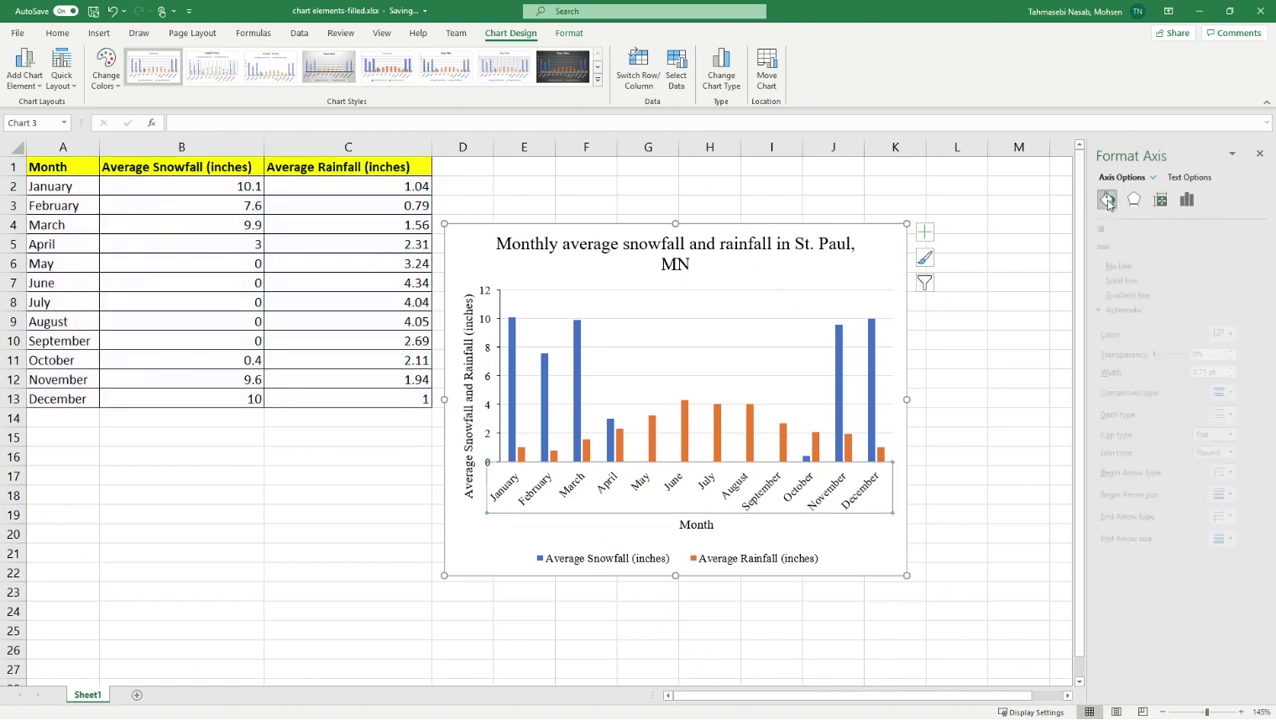
{"action": "left_click", "coordinate": [1117, 247]}
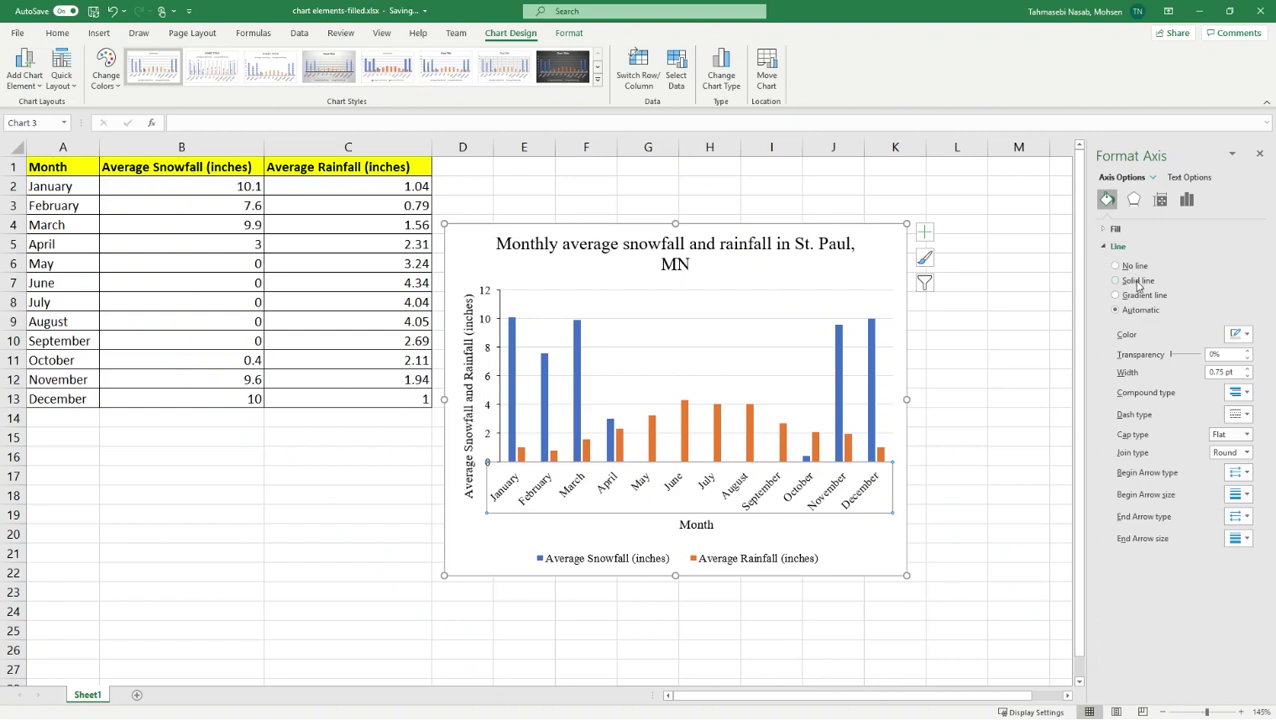
{"action": "left_click", "coordinate": [1131, 281]}
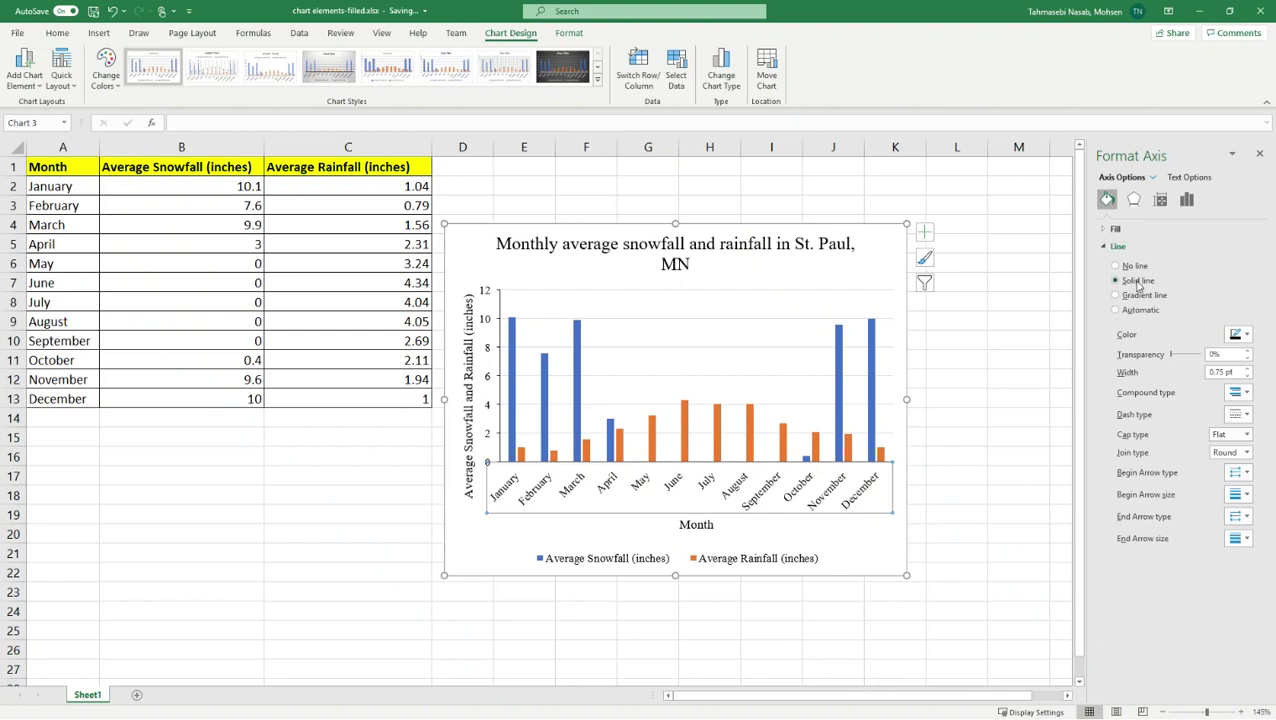
{"action": "left_click", "coordinate": [1239, 335]}
{"action": "left_click", "coordinate": [1176, 371]}
{"action": "left_click", "coordinate": [540, 556]}
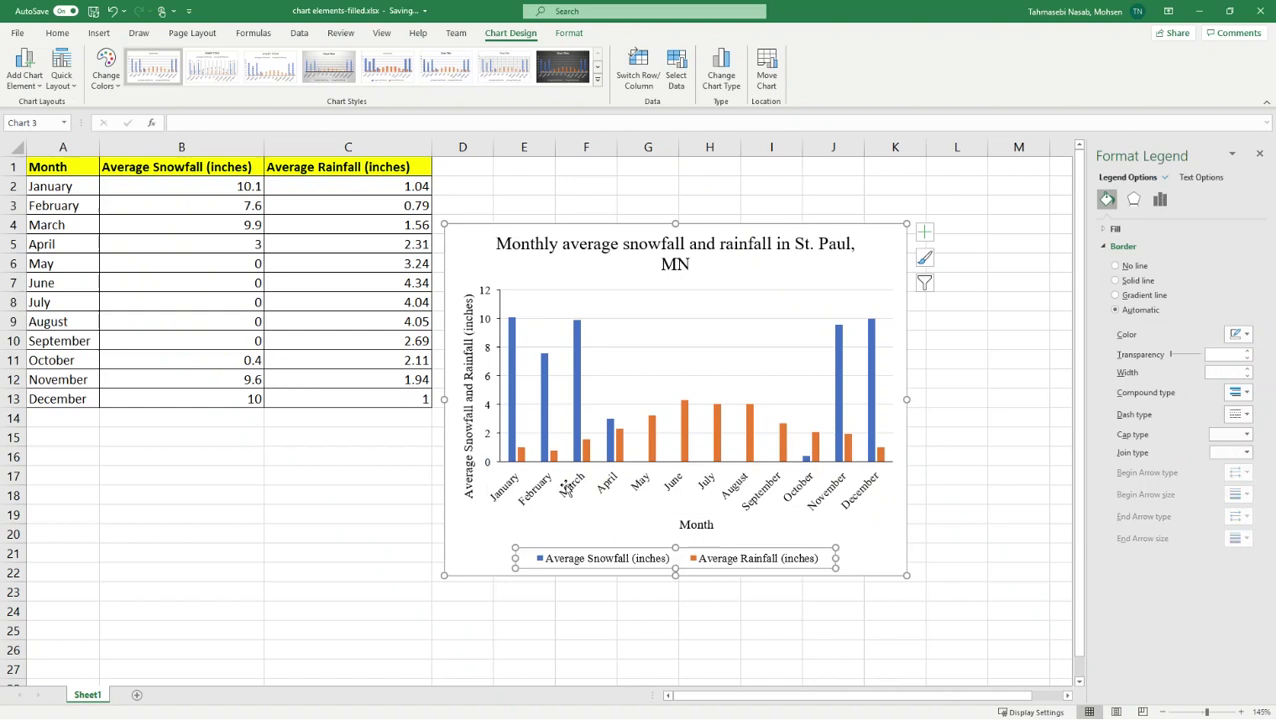
Set the horizontal axis major tick mark type to Outside
{"action": "left_click", "coordinate": [765, 497]}
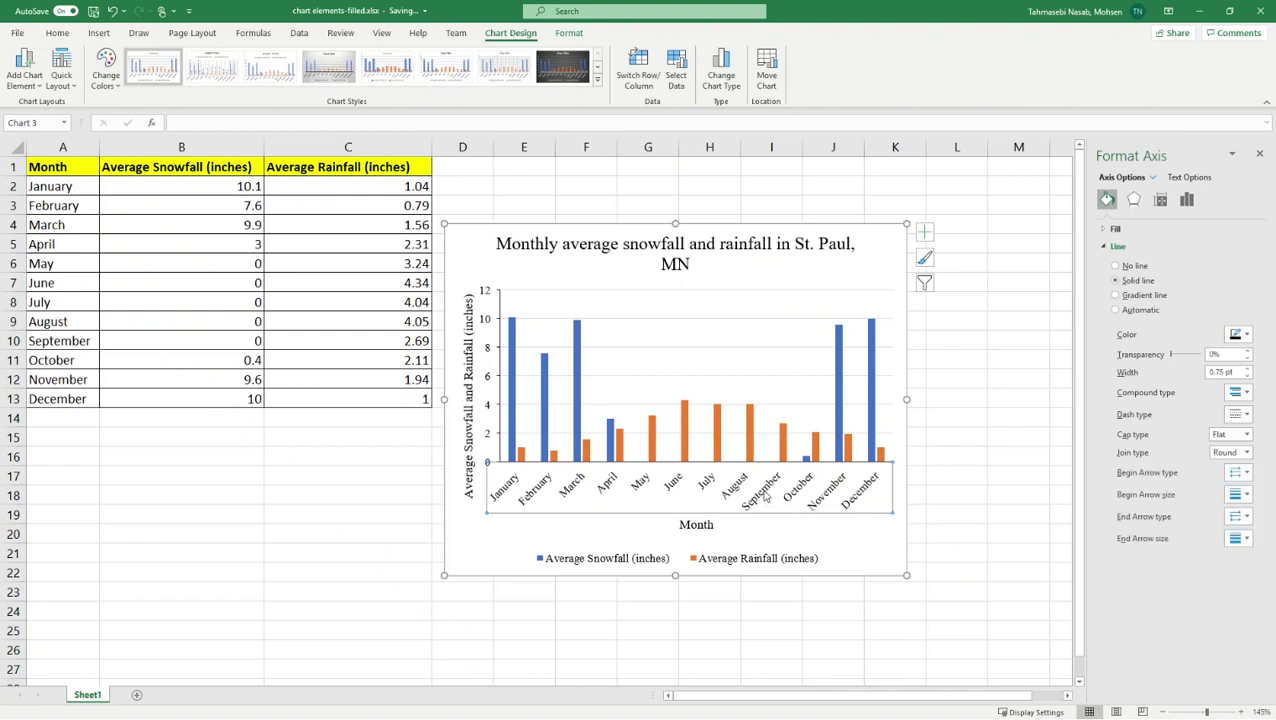
{"action": "left_click", "coordinate": [1187, 199]}
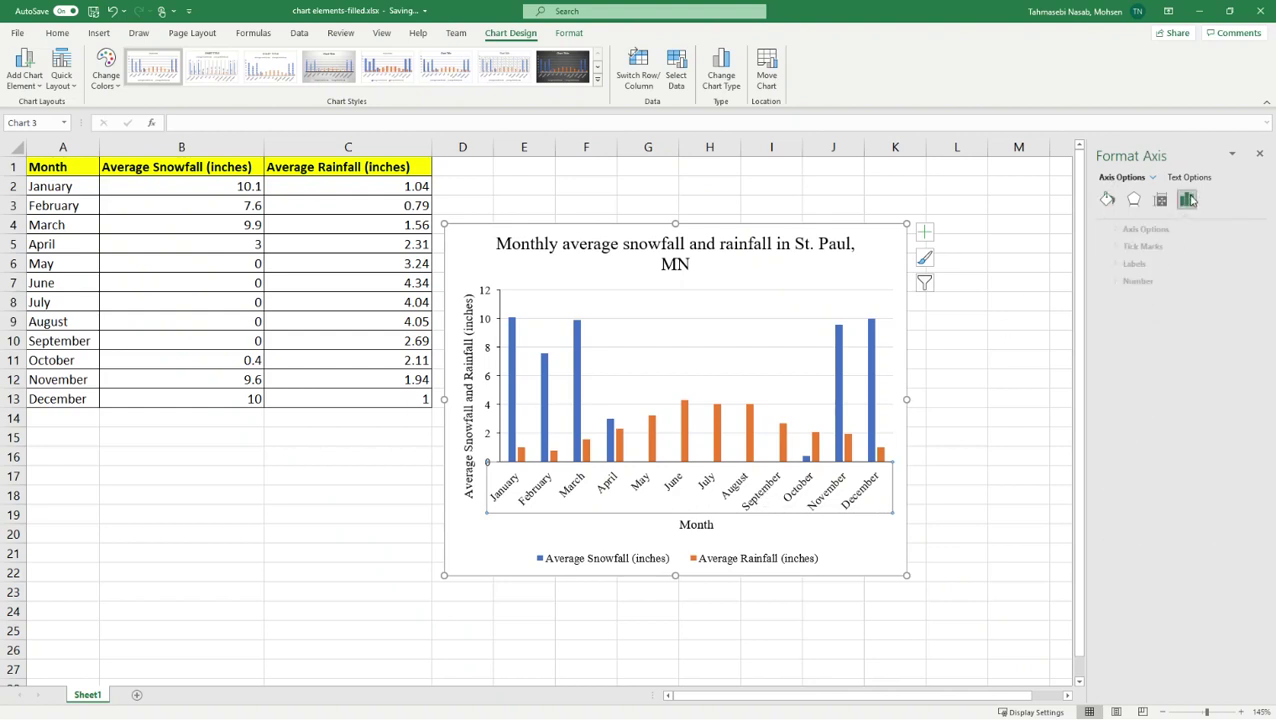
{"action": "left_click", "coordinate": [1135, 247]}
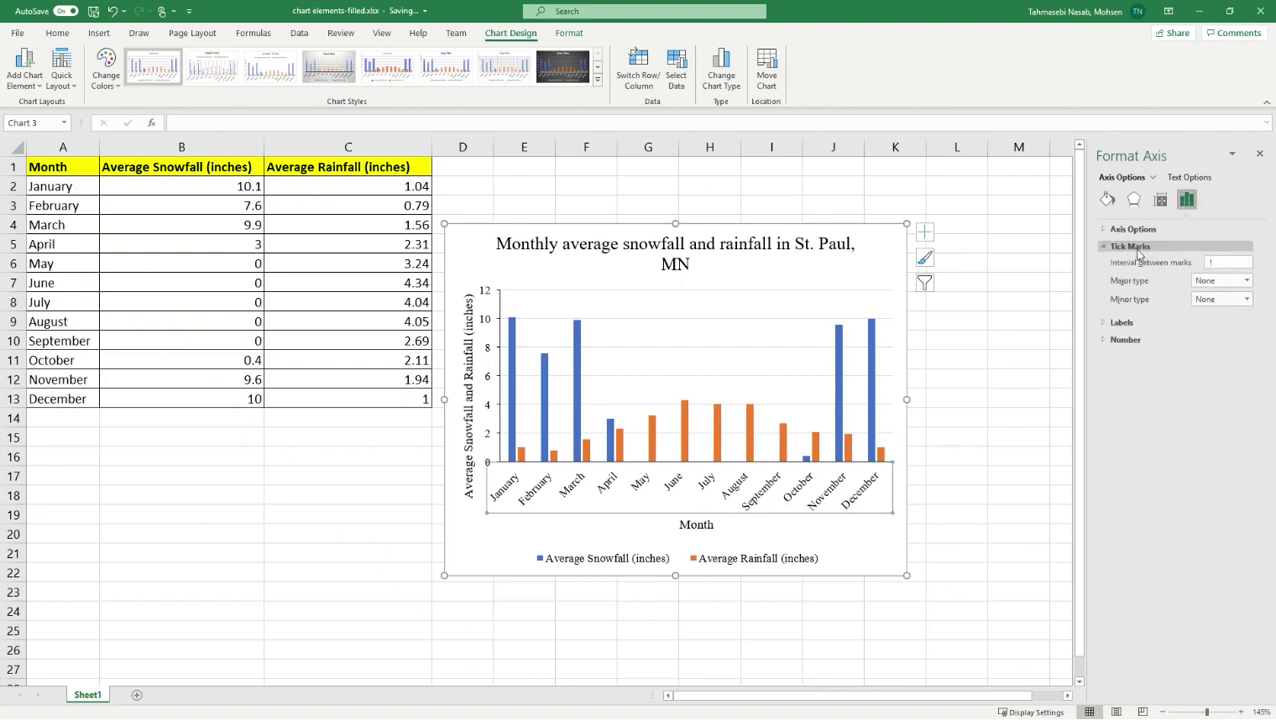
{"action": "left_click", "coordinate": [1245, 285]}
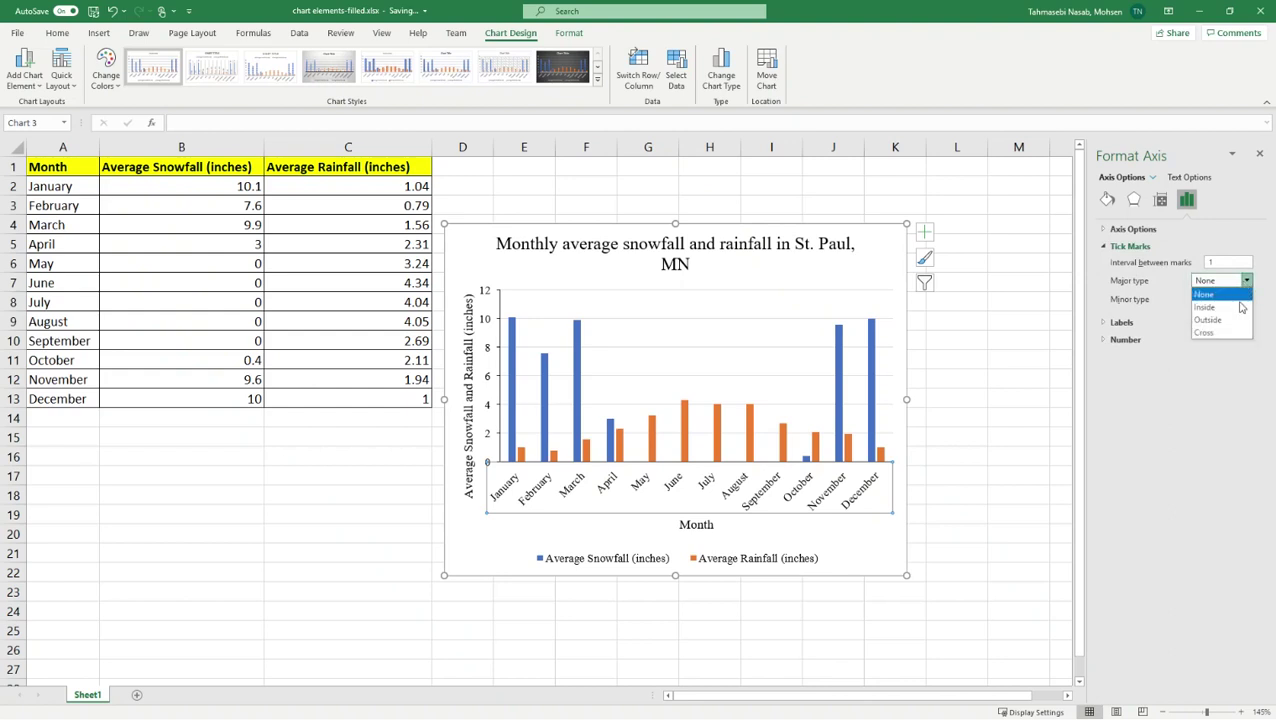
{"action": "left_click", "coordinate": [1236, 317]}
{"action": "left_click", "coordinate": [883, 541]}
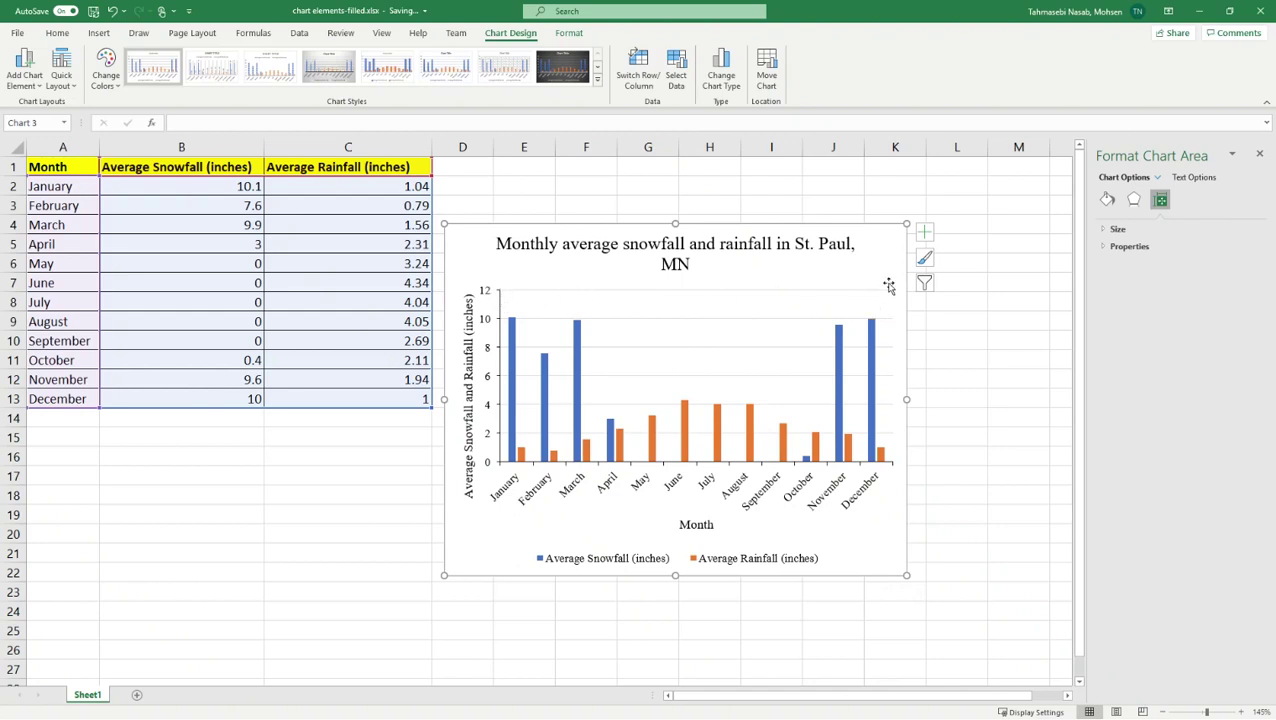
Give the chart's plot area a solid black border line
{"action": "left_click", "coordinate": [690, 364]}
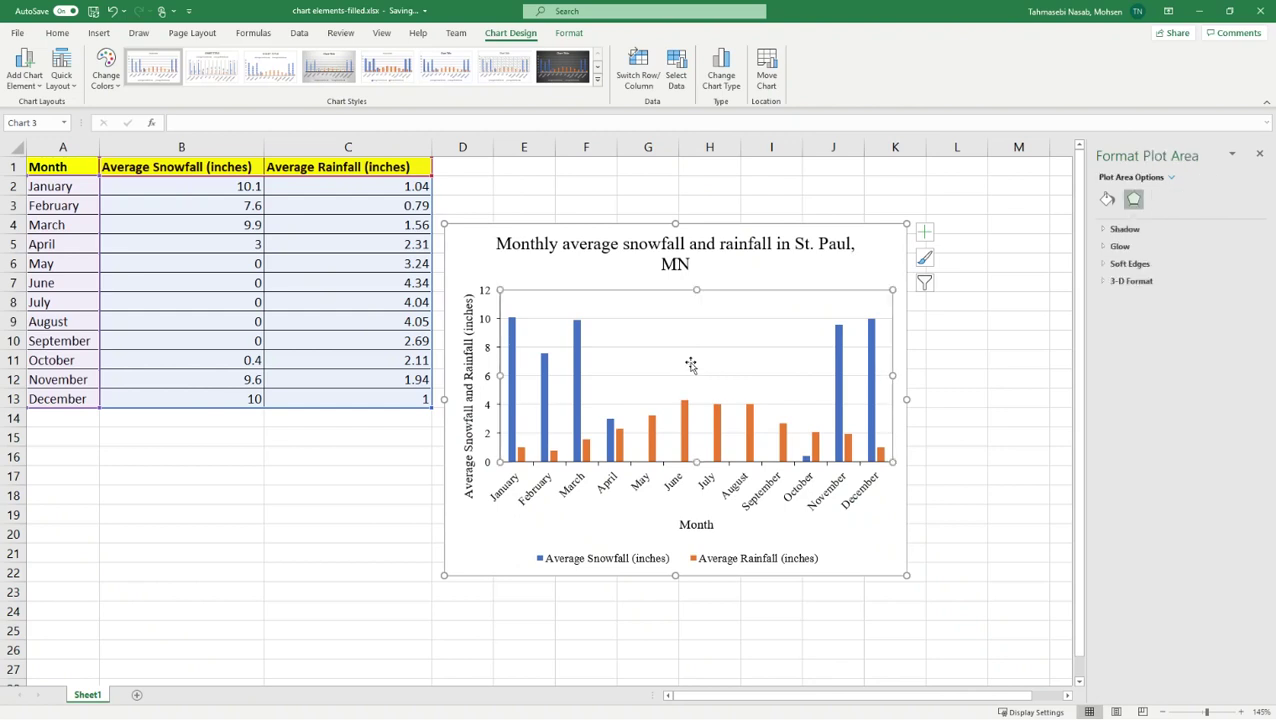
{"action": "left_click", "coordinate": [1105, 199]}
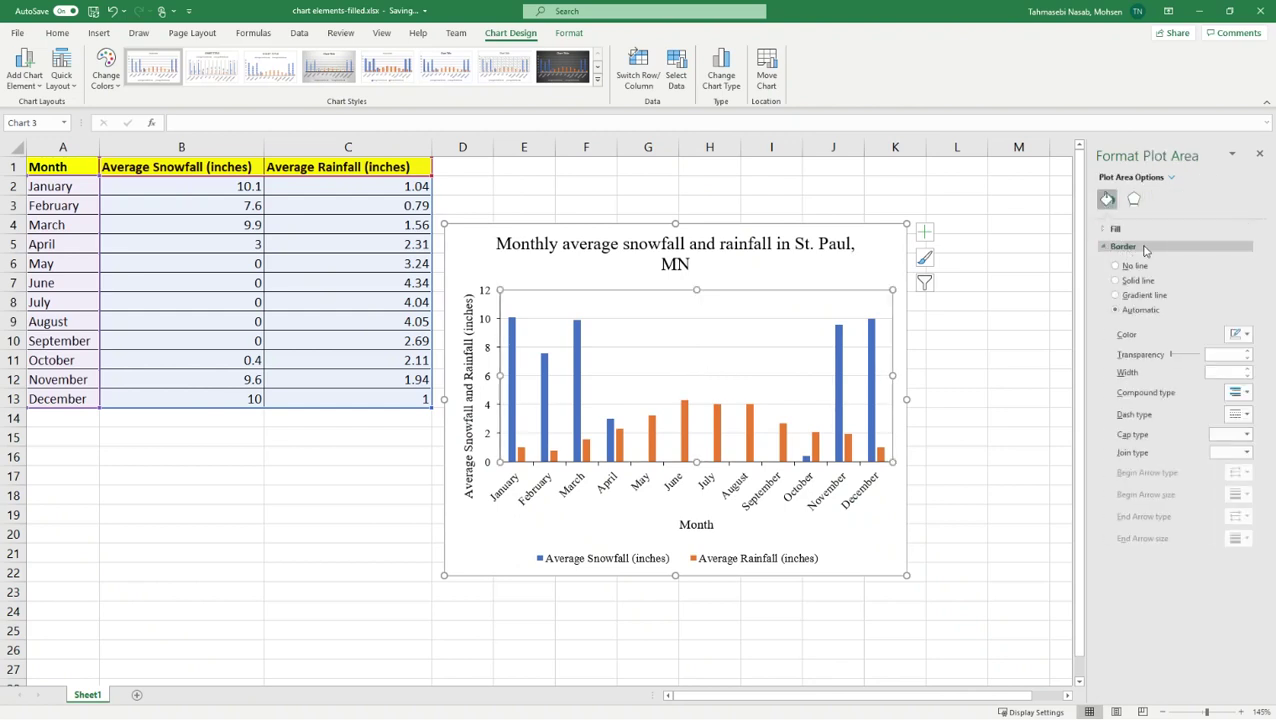
{"action": "left_click", "coordinate": [1141, 282]}
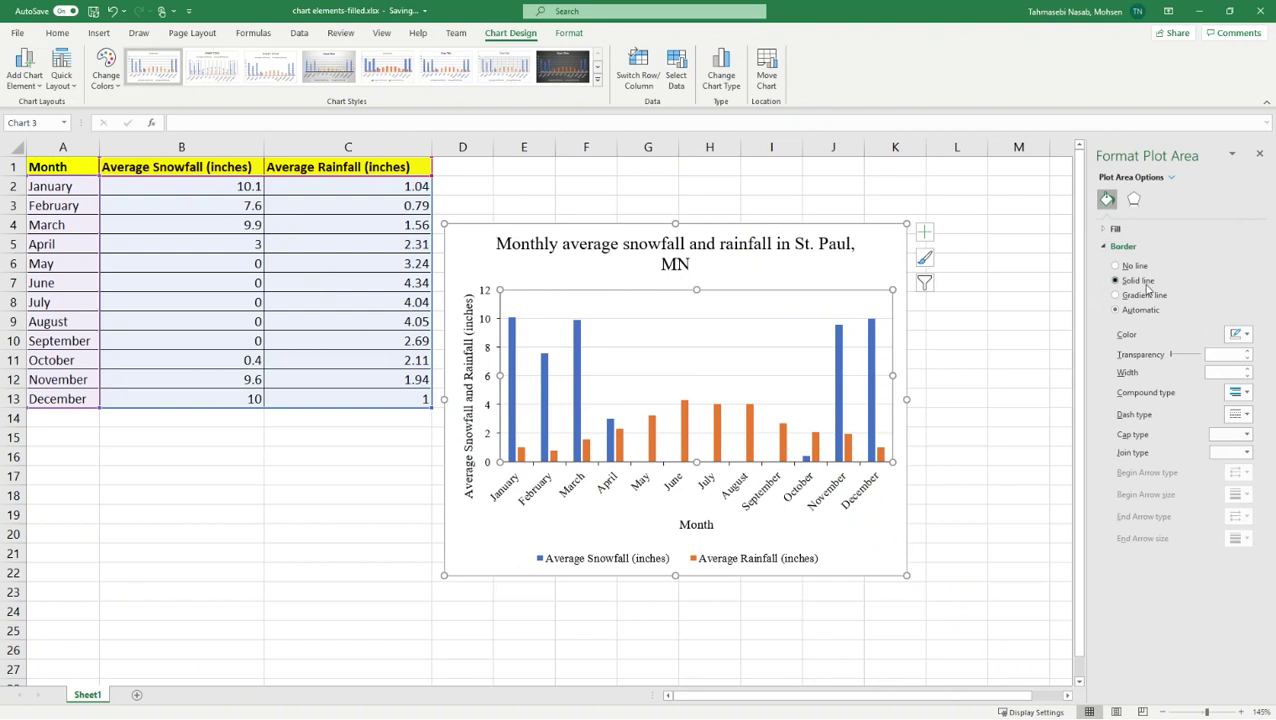
{"action": "left_click", "coordinate": [1248, 336]}
{"action": "left_click", "coordinate": [1177, 370]}
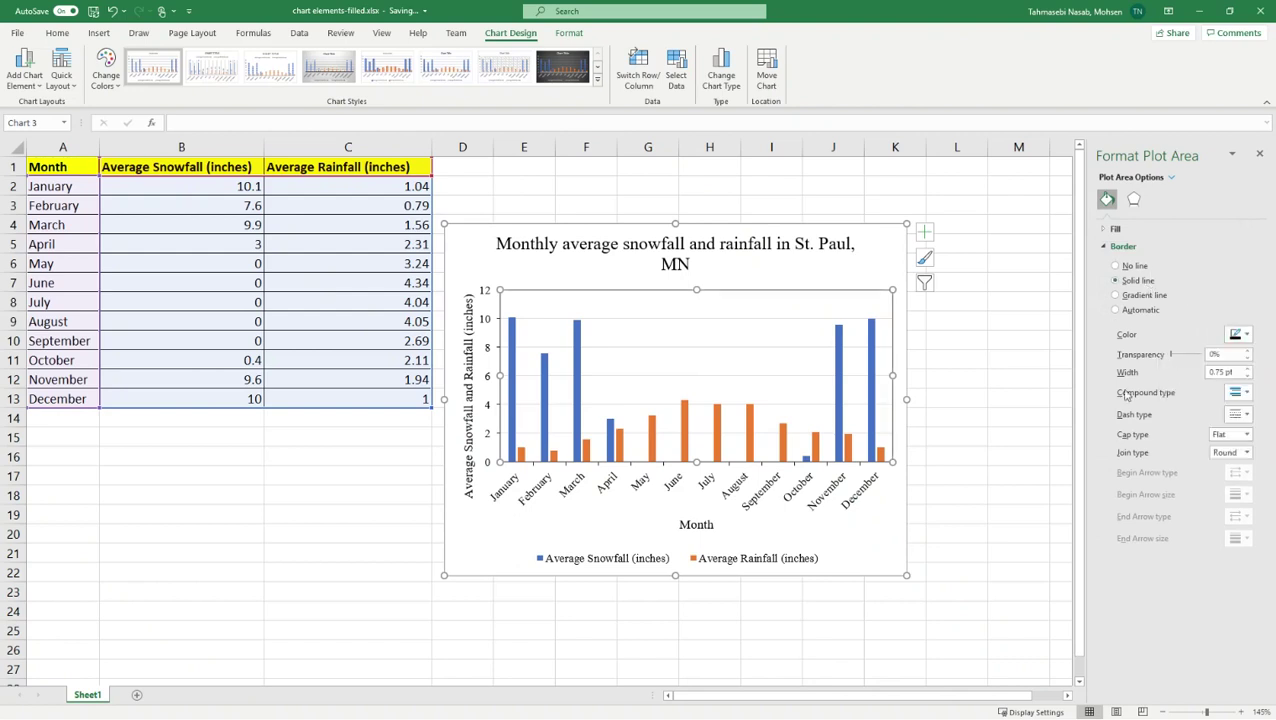
{"action": "left_click", "coordinate": [465, 562]}
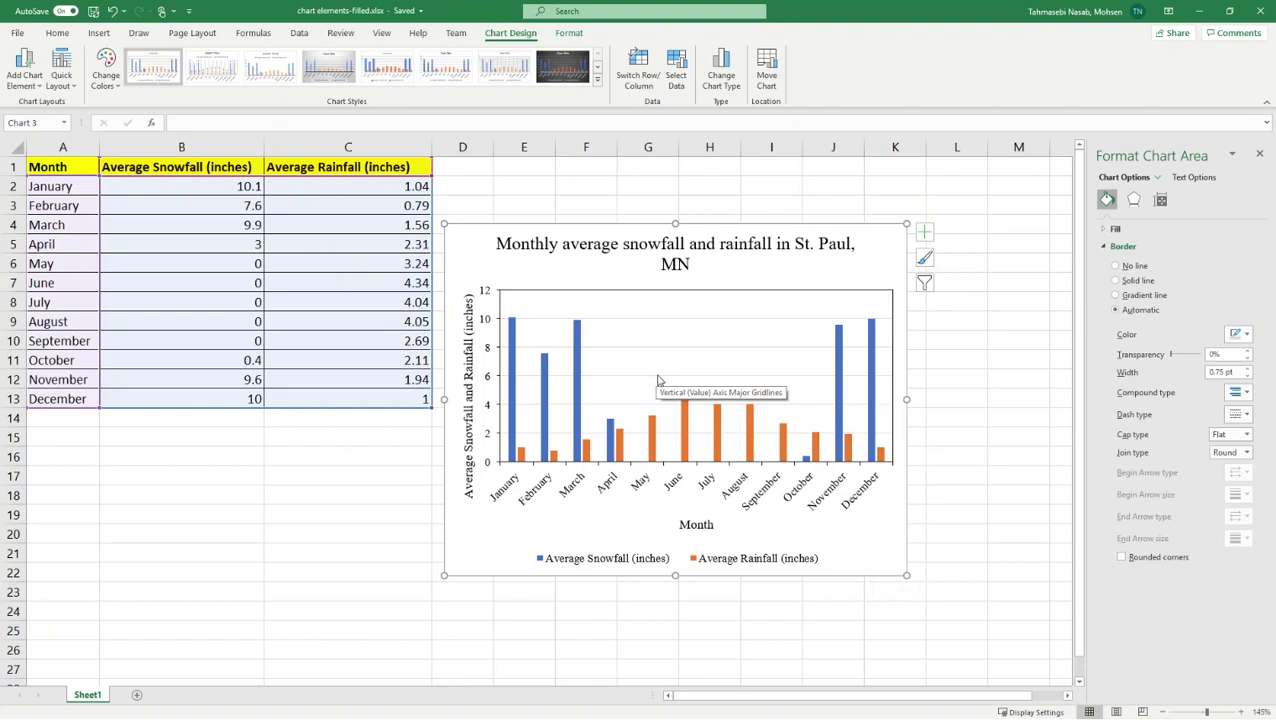
Select and delete the chart's horizontal major gridlines
{"action": "left_click", "coordinate": [658, 380]}
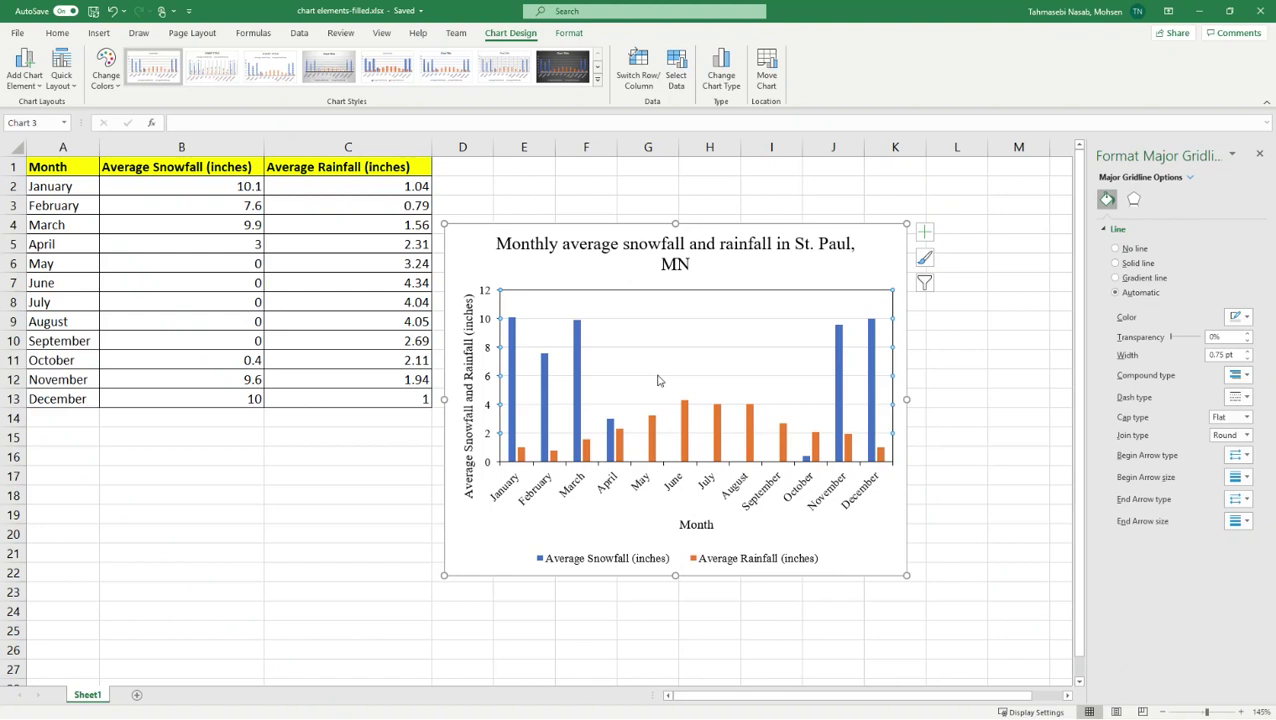
{"action": "key", "text": "Escape"}
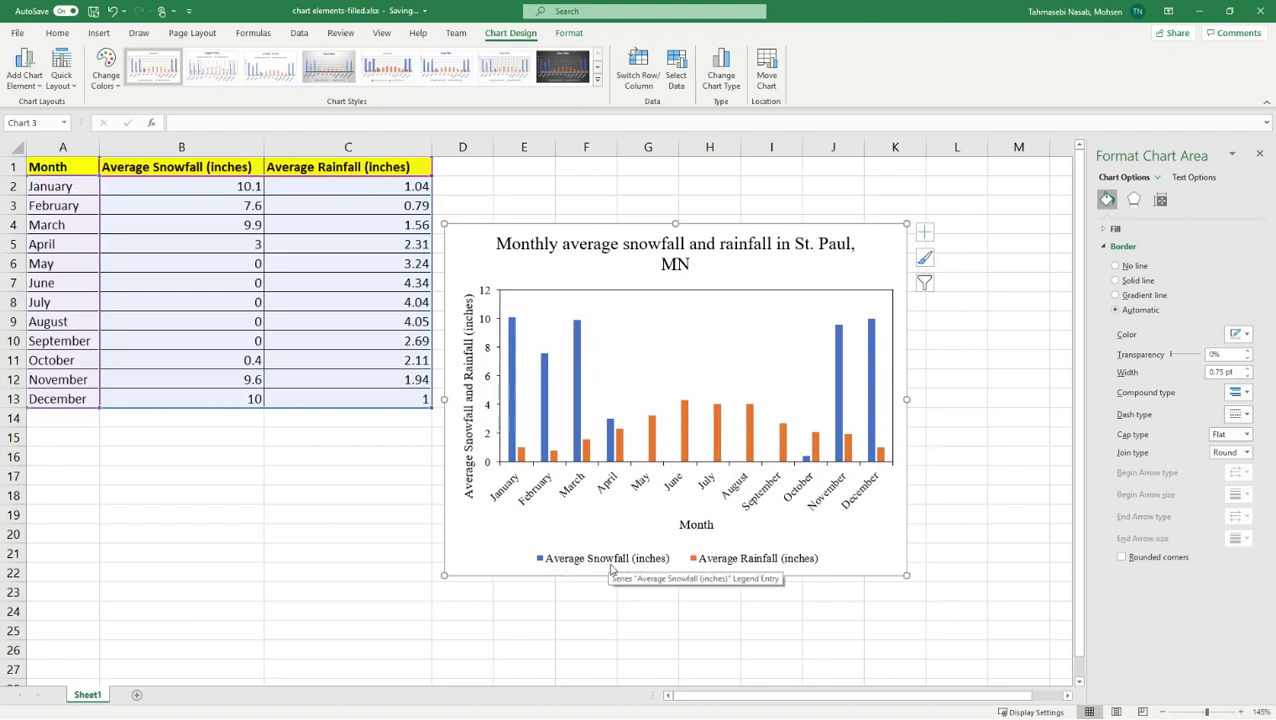
Change the Average Snowfall bars from solid blue to a horizontal-lines pattern fill
{"action": "left_click", "coordinate": [549, 390]}
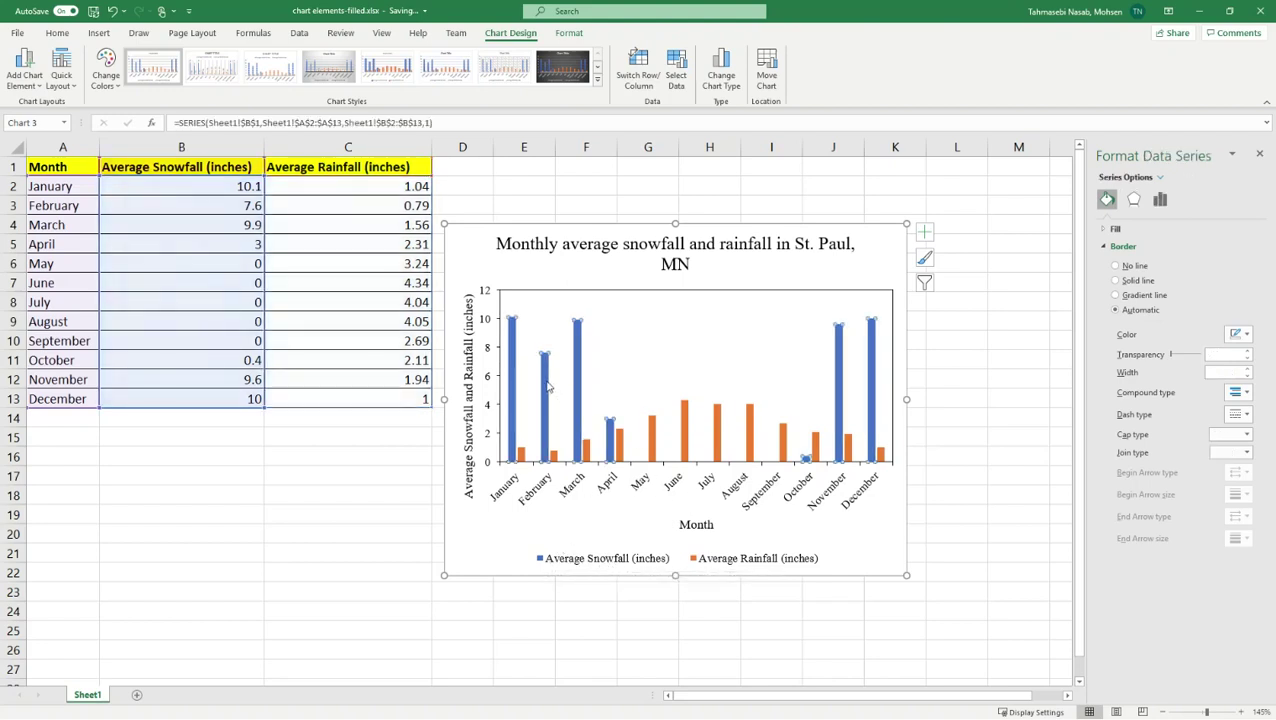
{"action": "left_click", "coordinate": [1106, 247]}
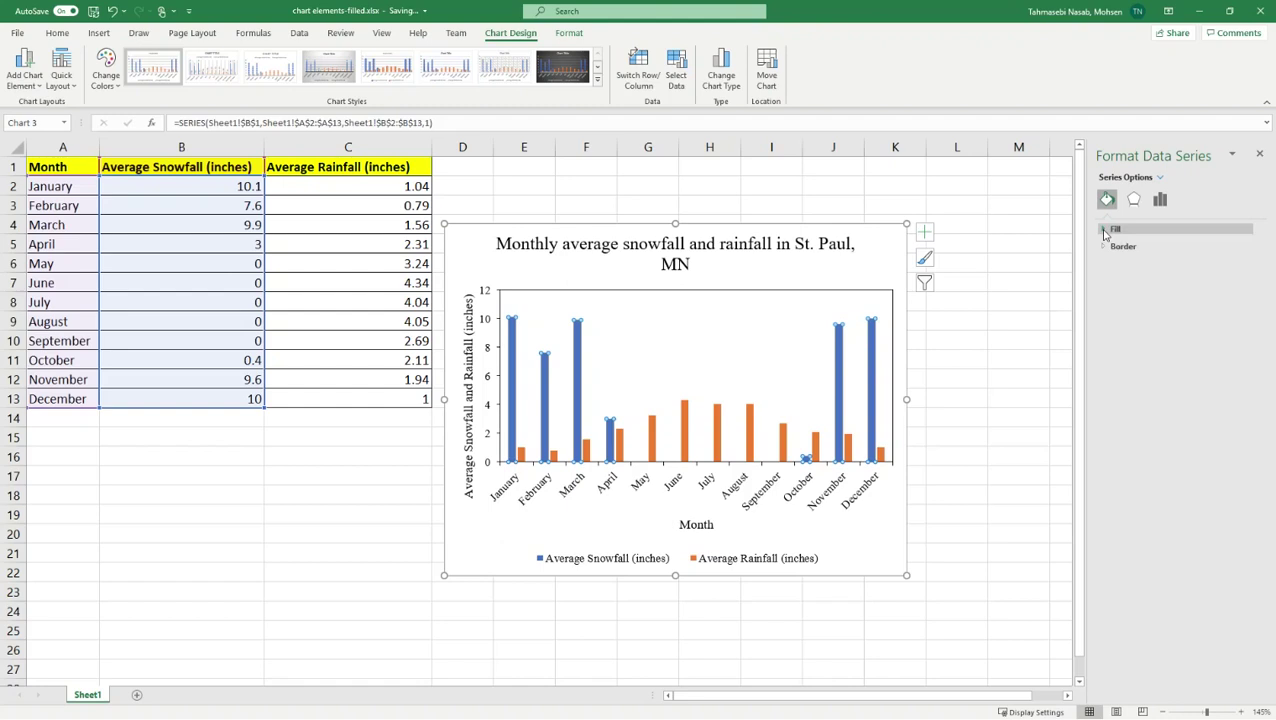
{"action": "left_click", "coordinate": [1105, 231]}
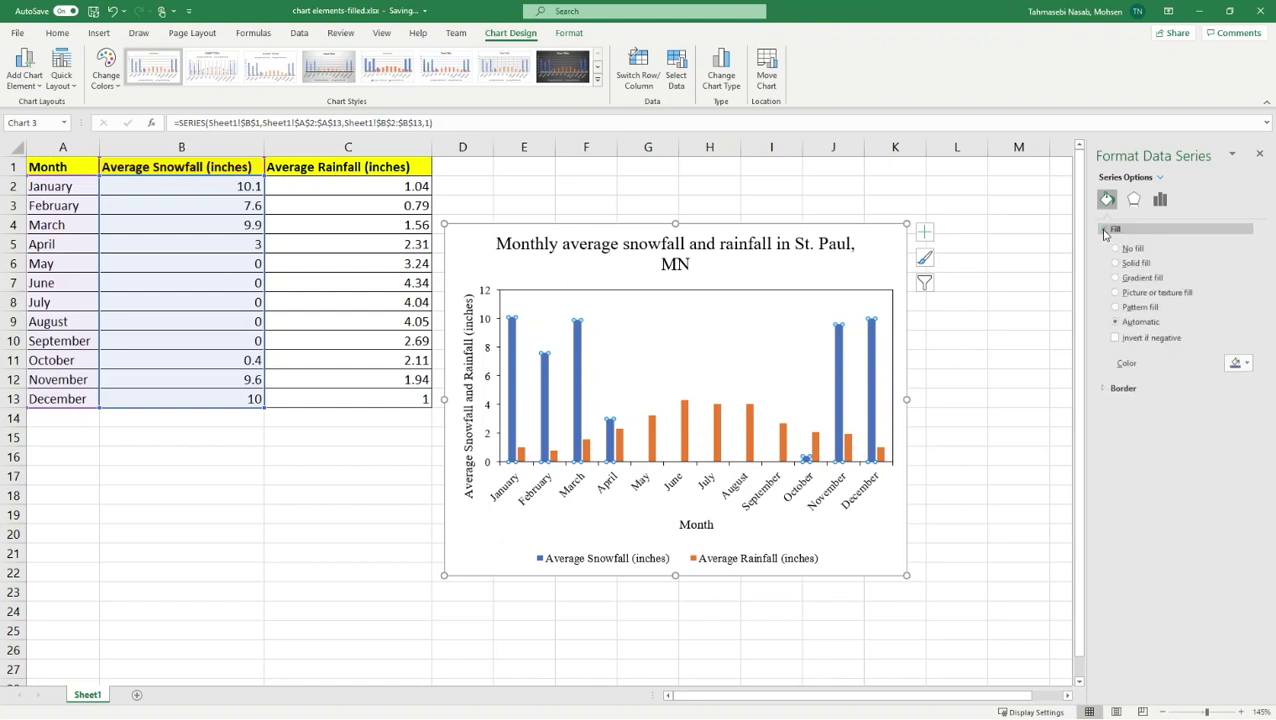
{"action": "left_click", "coordinate": [1137, 309]}
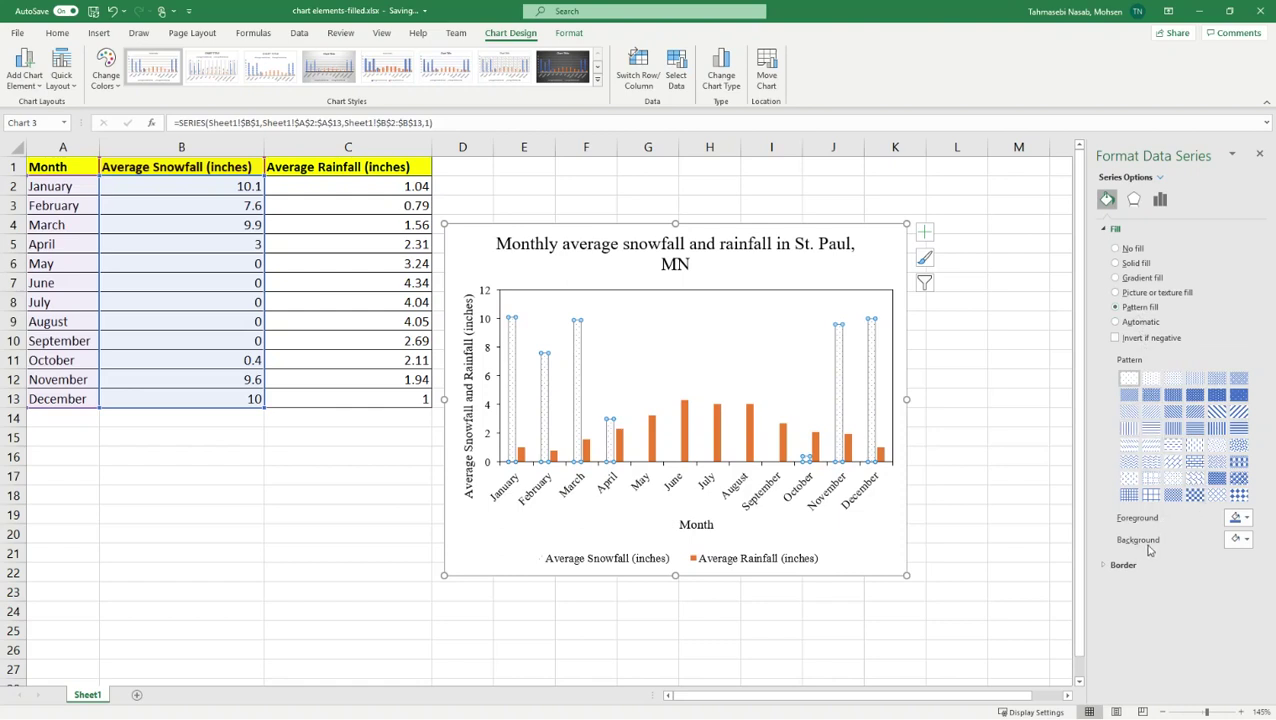
{"action": "left_click", "coordinate": [1153, 432]}
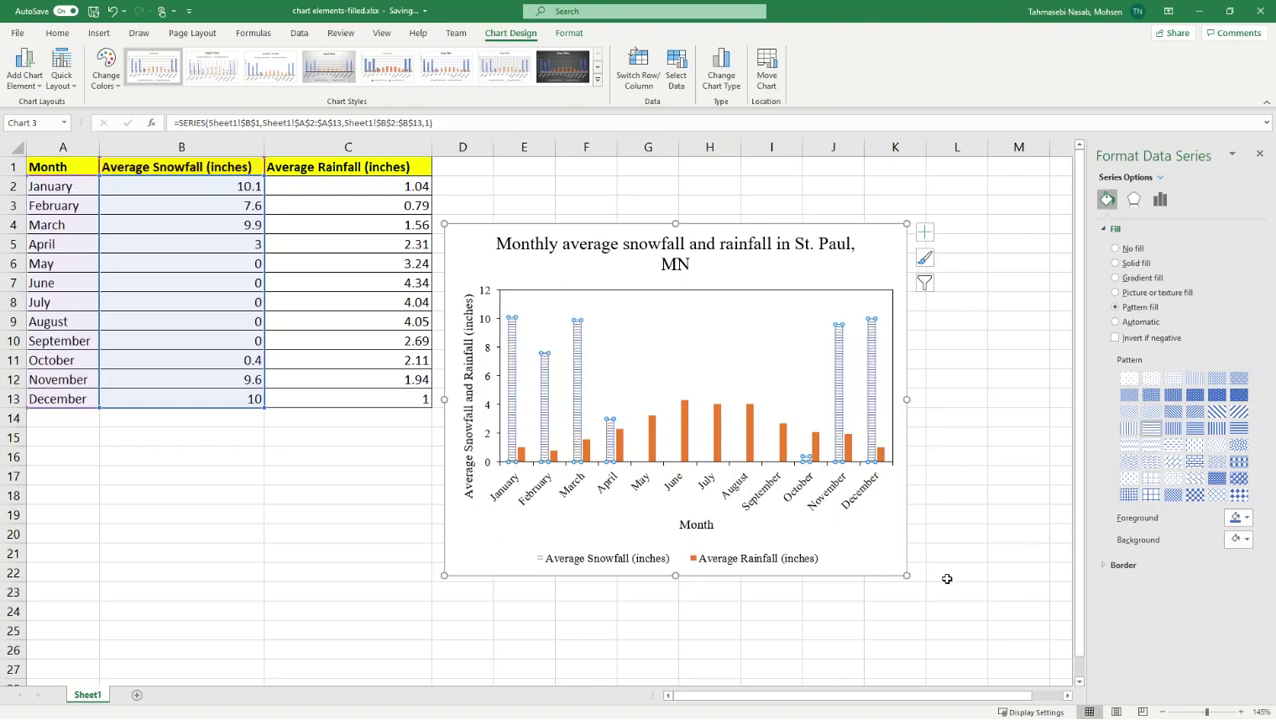
{"action": "left_click", "coordinate": [883, 557]}
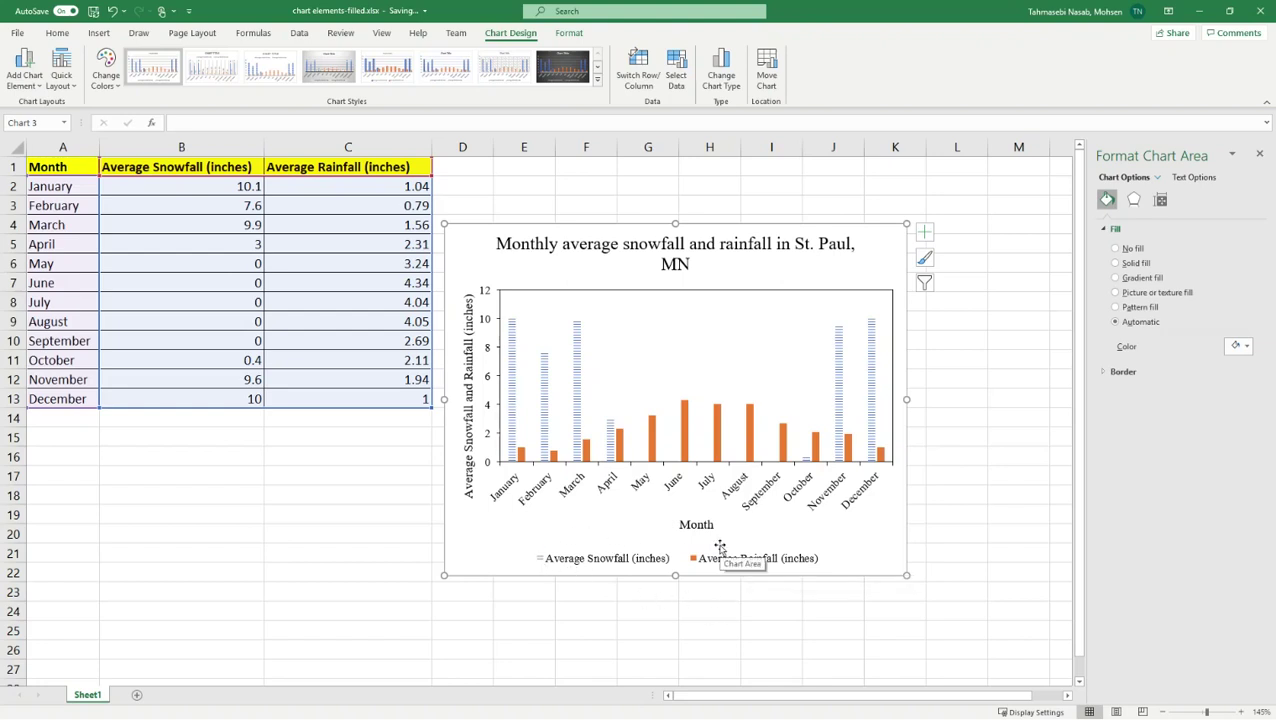
Set the snowfall bars' pattern foreground colour to black
{"action": "left_click", "coordinate": [512, 377]}
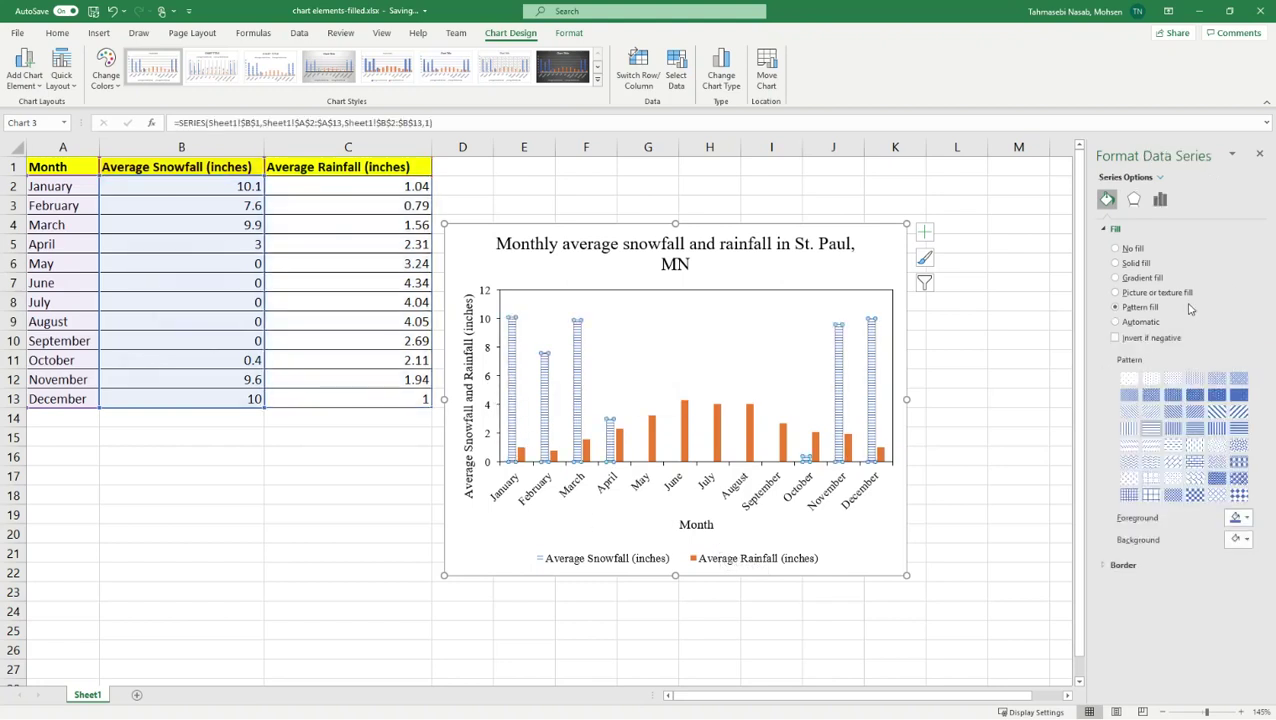
{"action": "left_click", "coordinate": [1245, 520]}
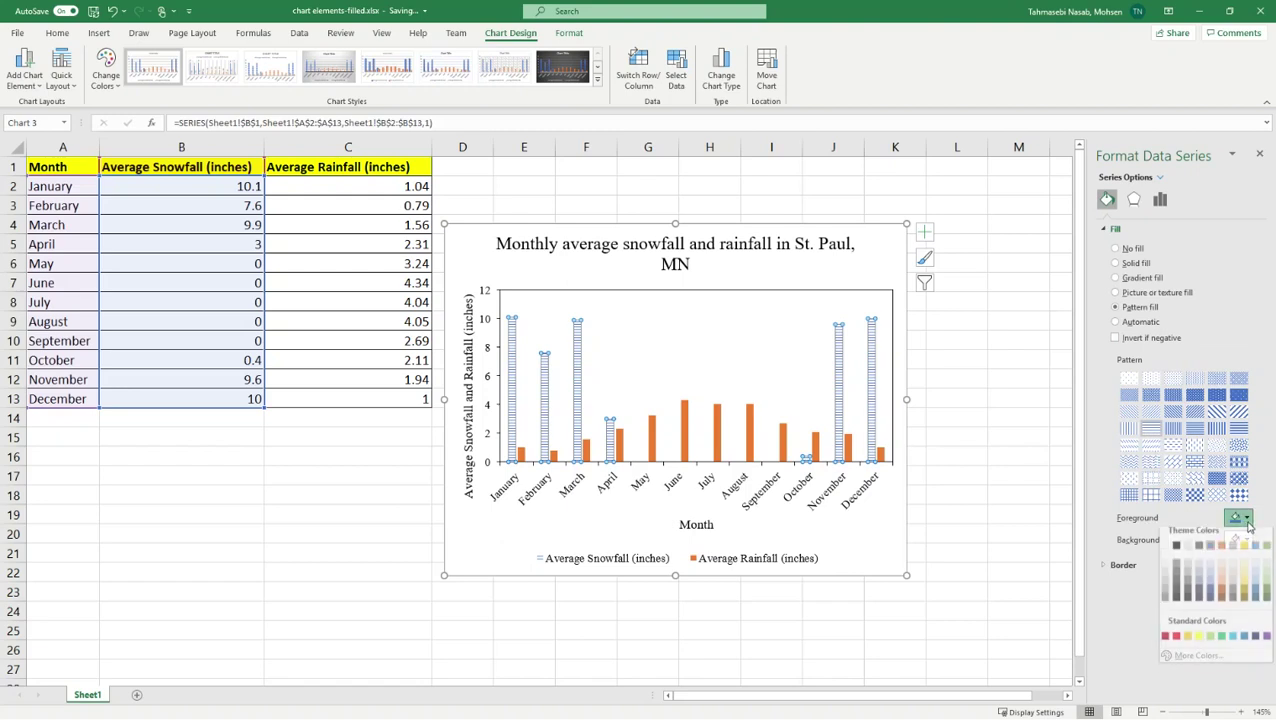
{"action": "left_click", "coordinate": [1177, 552]}
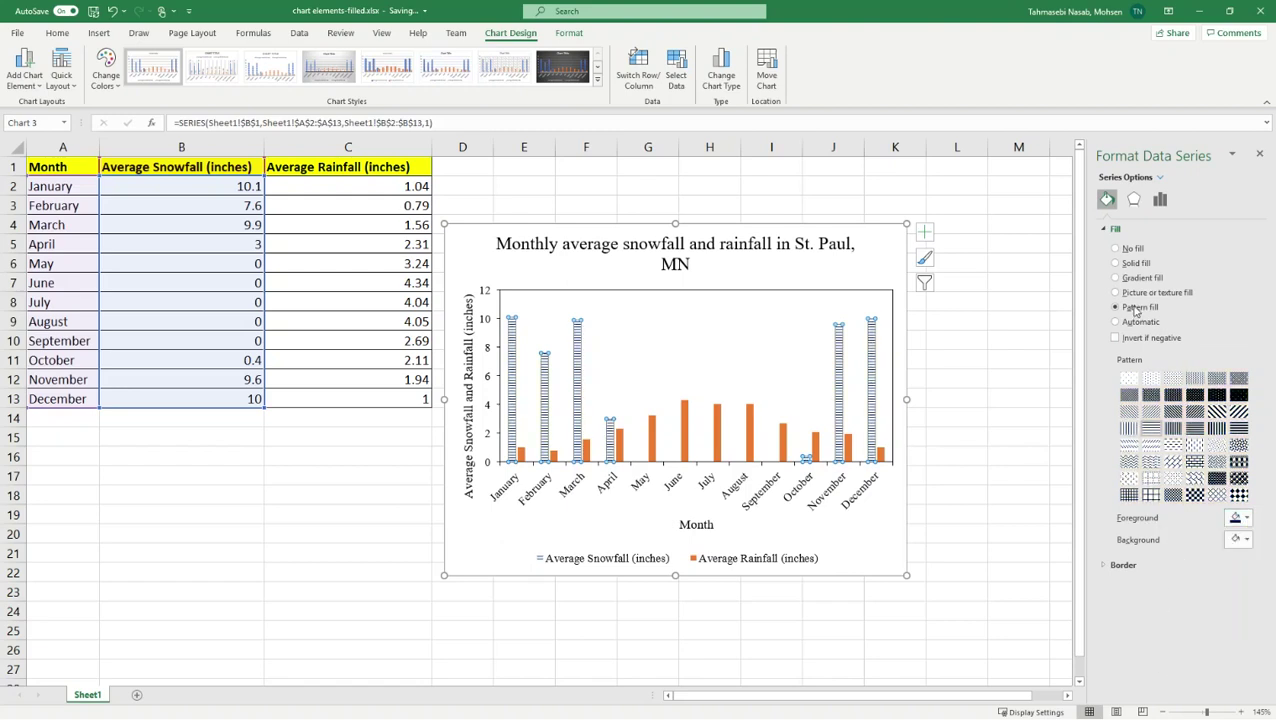
Outline the snowfall bars with a solid black border
{"action": "left_click", "coordinate": [1106, 232]}
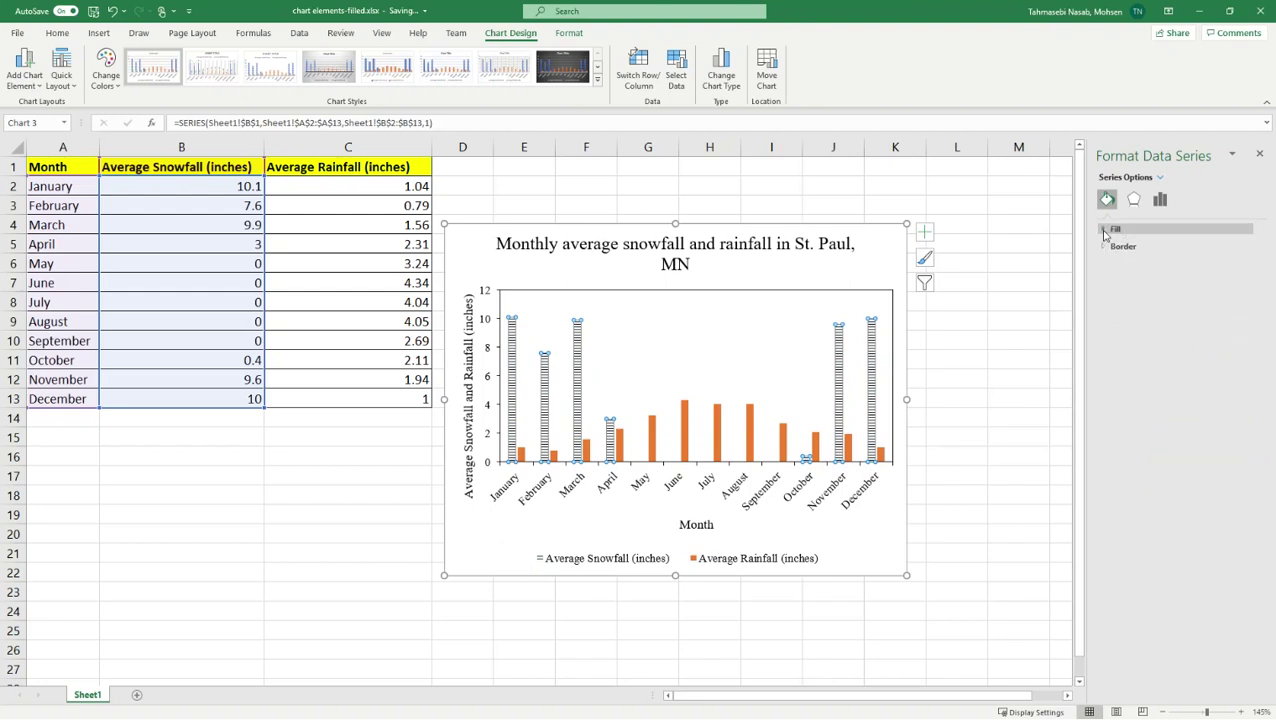
{"action": "left_click", "coordinate": [1105, 246]}
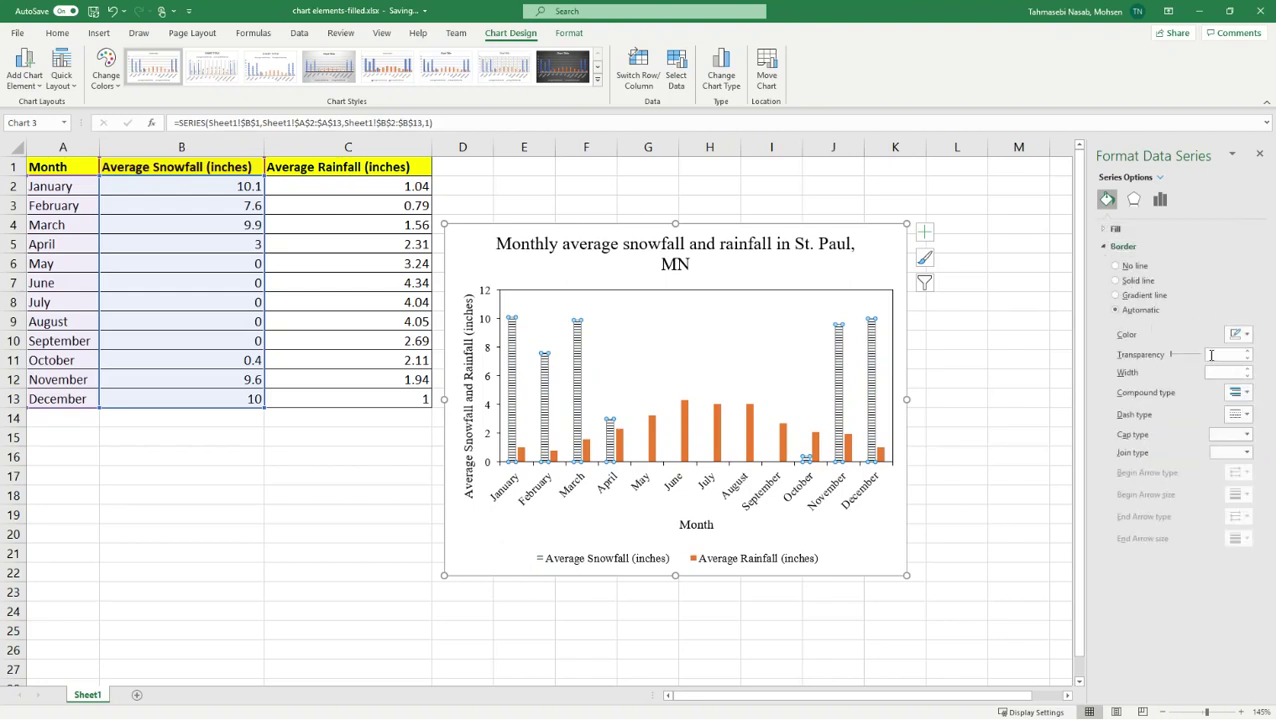
{"action": "left_click", "coordinate": [1247, 336]}
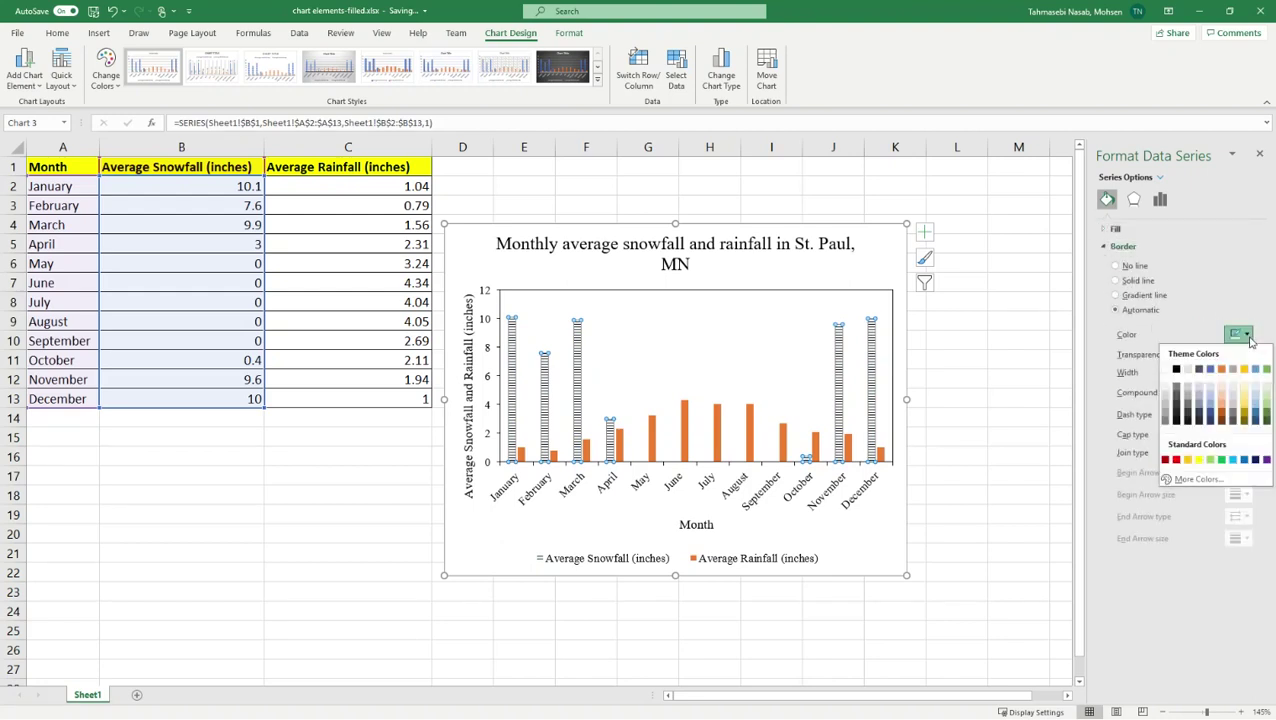
{"action": "left_click", "coordinate": [1178, 370]}
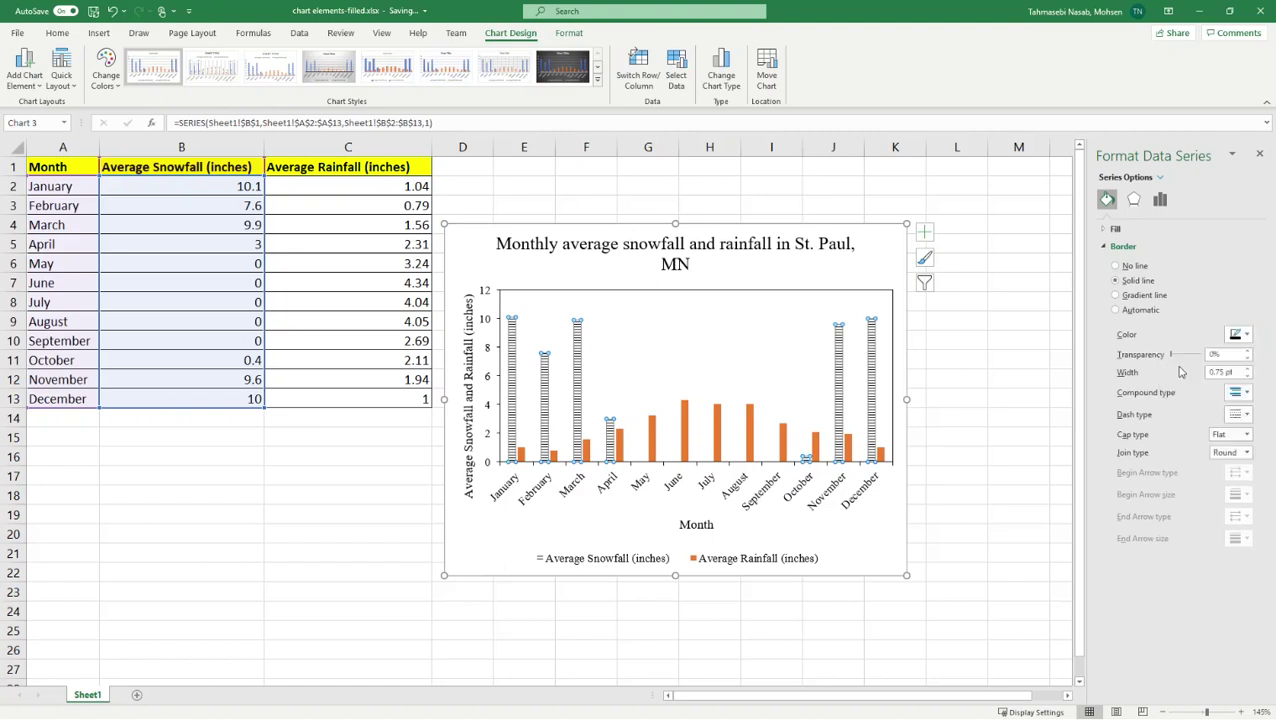
{"action": "left_click", "coordinate": [862, 534]}
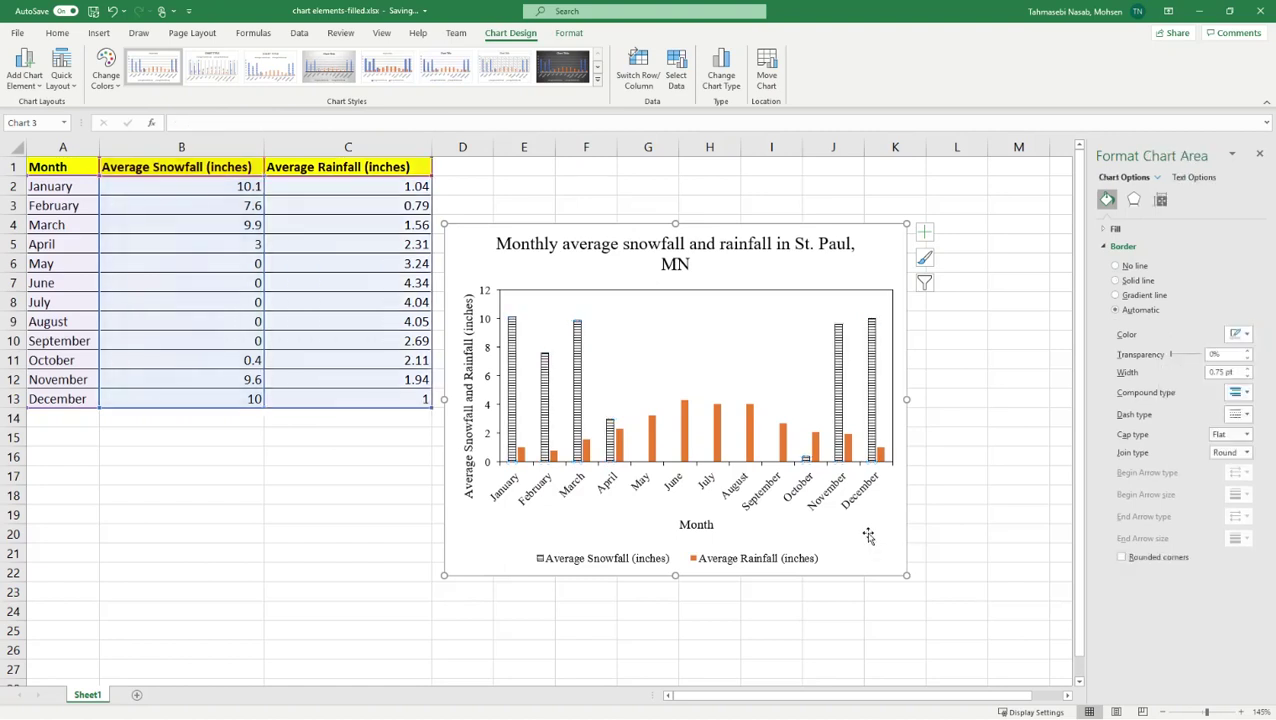
Give the Average Rainfall bars a red border colour
{"action": "left_click", "coordinate": [651, 441]}
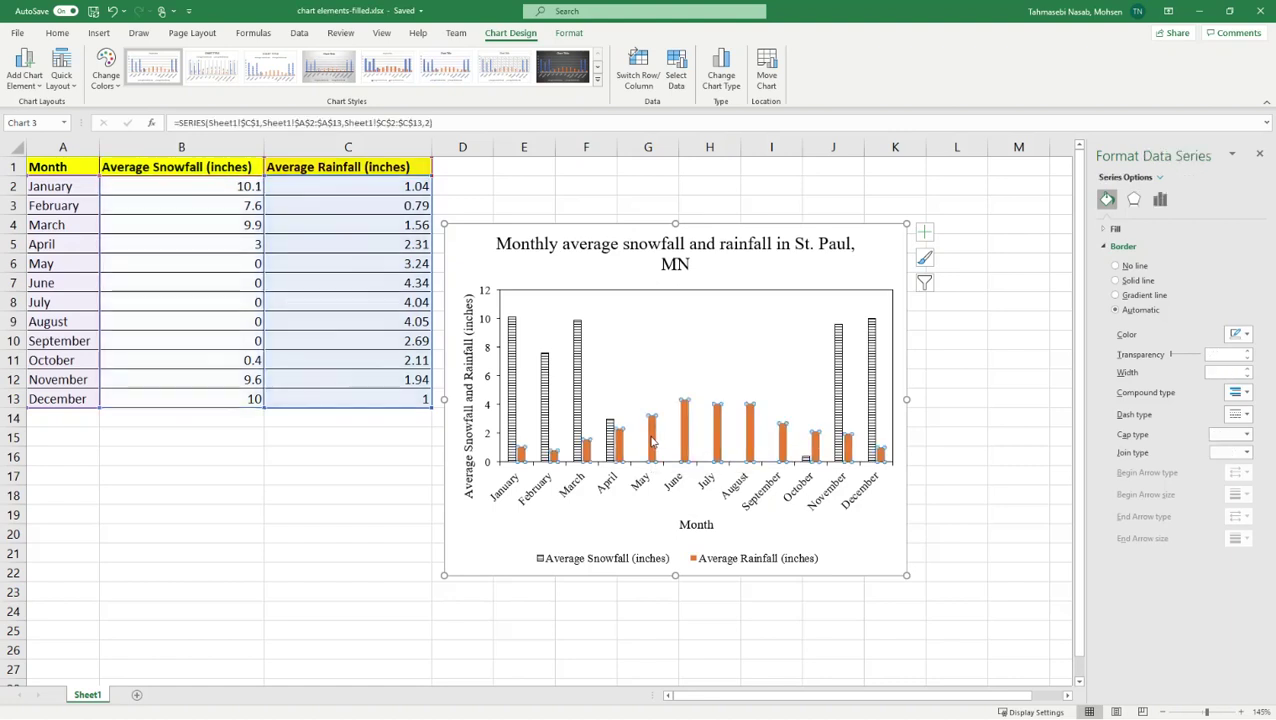
{"action": "left_click", "coordinate": [1245, 335]}
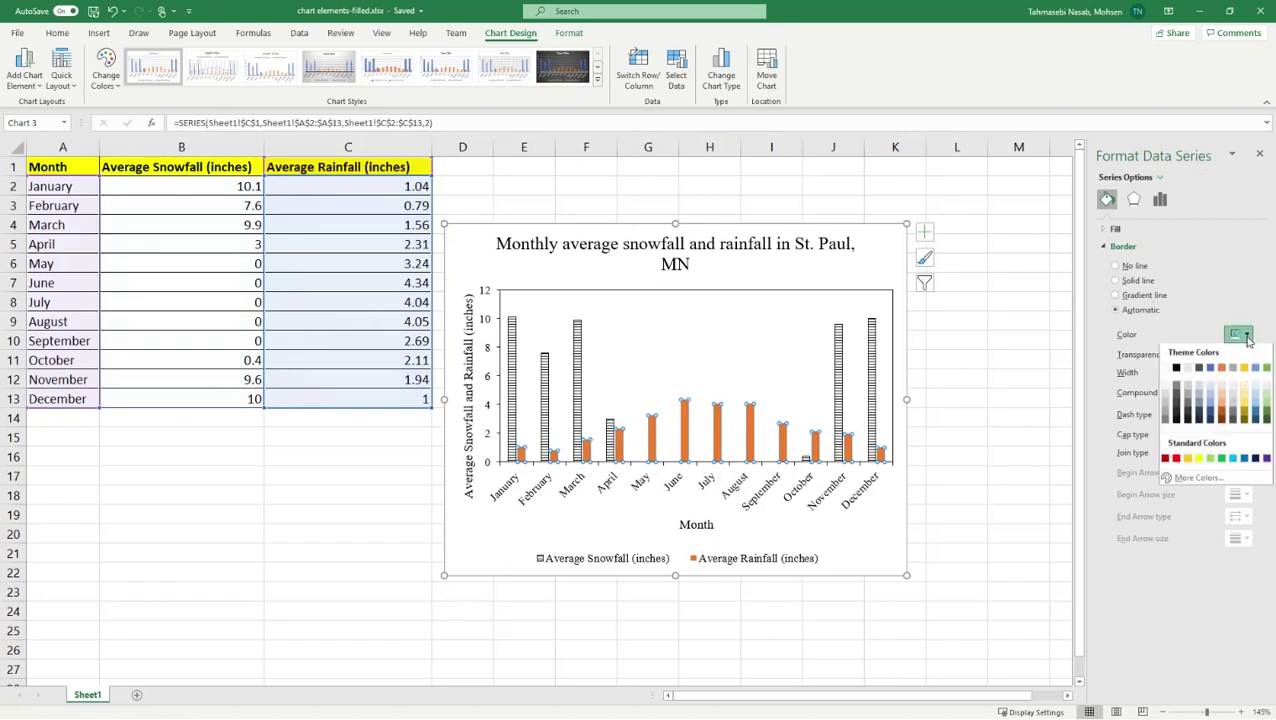
{"action": "left_click", "coordinate": [1177, 460]}
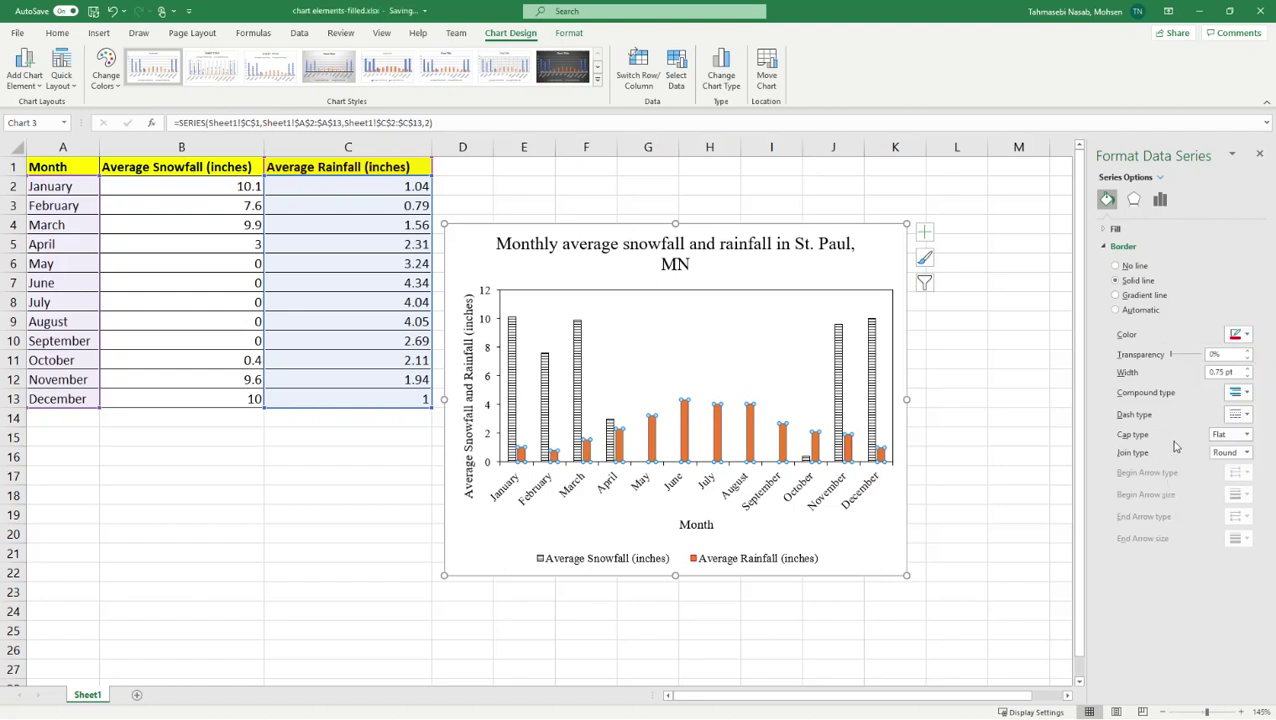
Fill the rainfall bars with a dotted pattern in red foreground colour
{"action": "left_click", "coordinate": [1105, 247]}
{"action": "left_click", "coordinate": [1110, 229]}
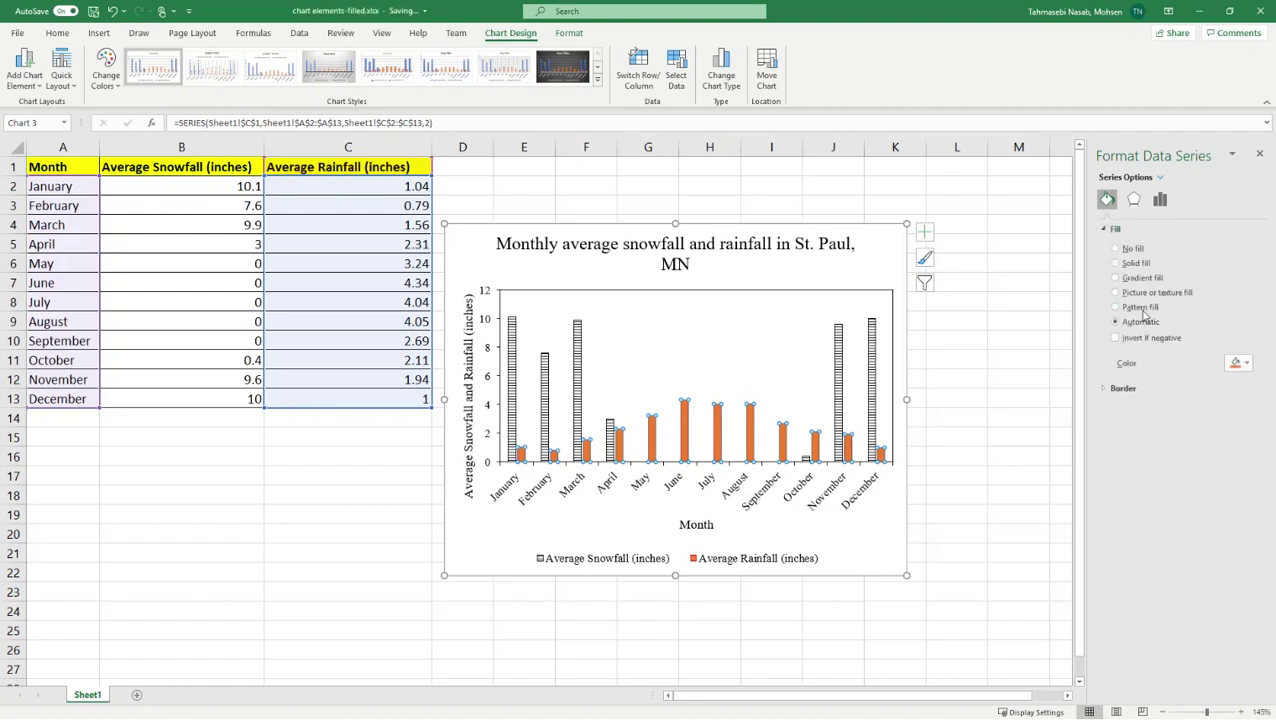
{"action": "left_click", "coordinate": [1148, 310]}
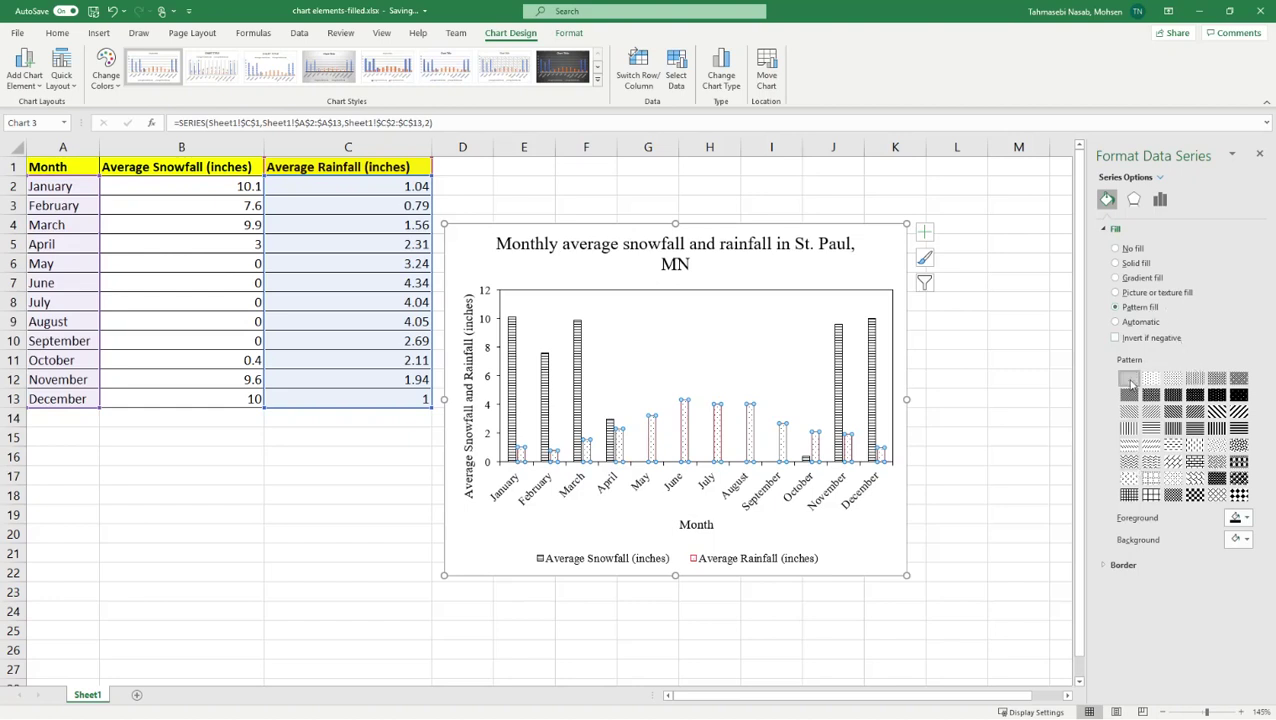
{"action": "left_click", "coordinate": [1244, 519]}
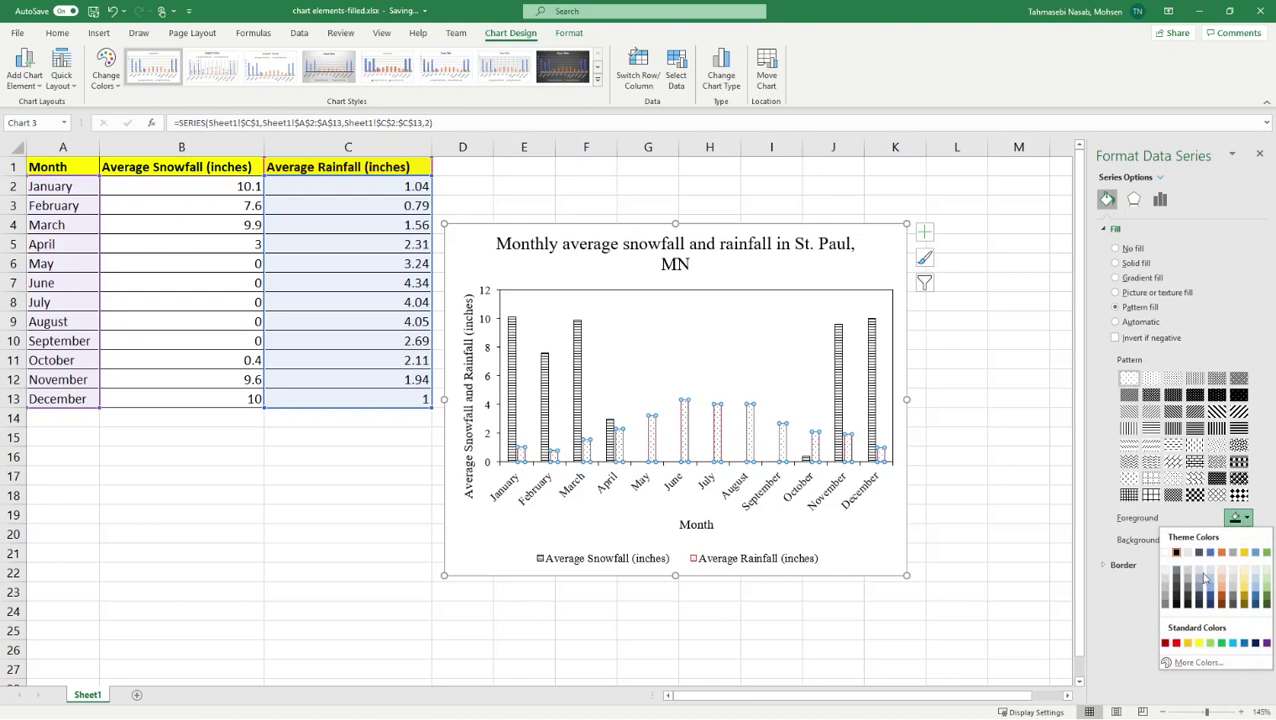
{"action": "left_click", "coordinate": [1178, 645]}
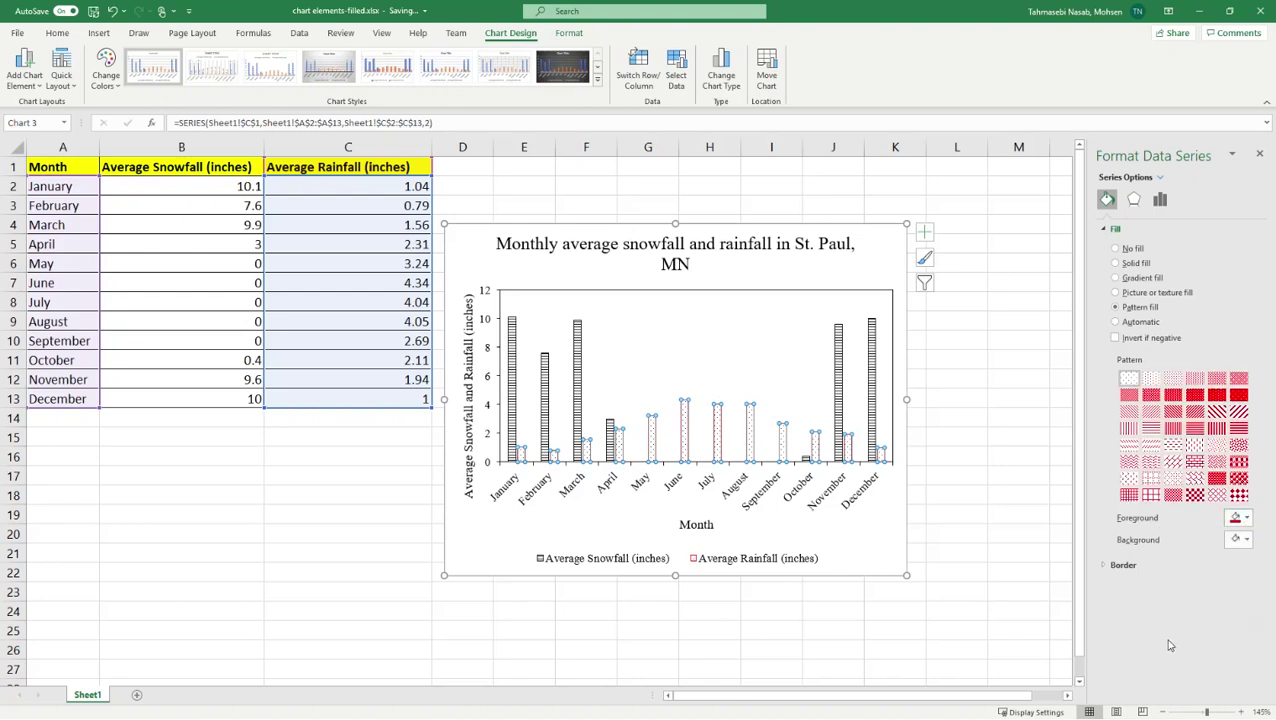
{"action": "left_click", "coordinate": [892, 538]}
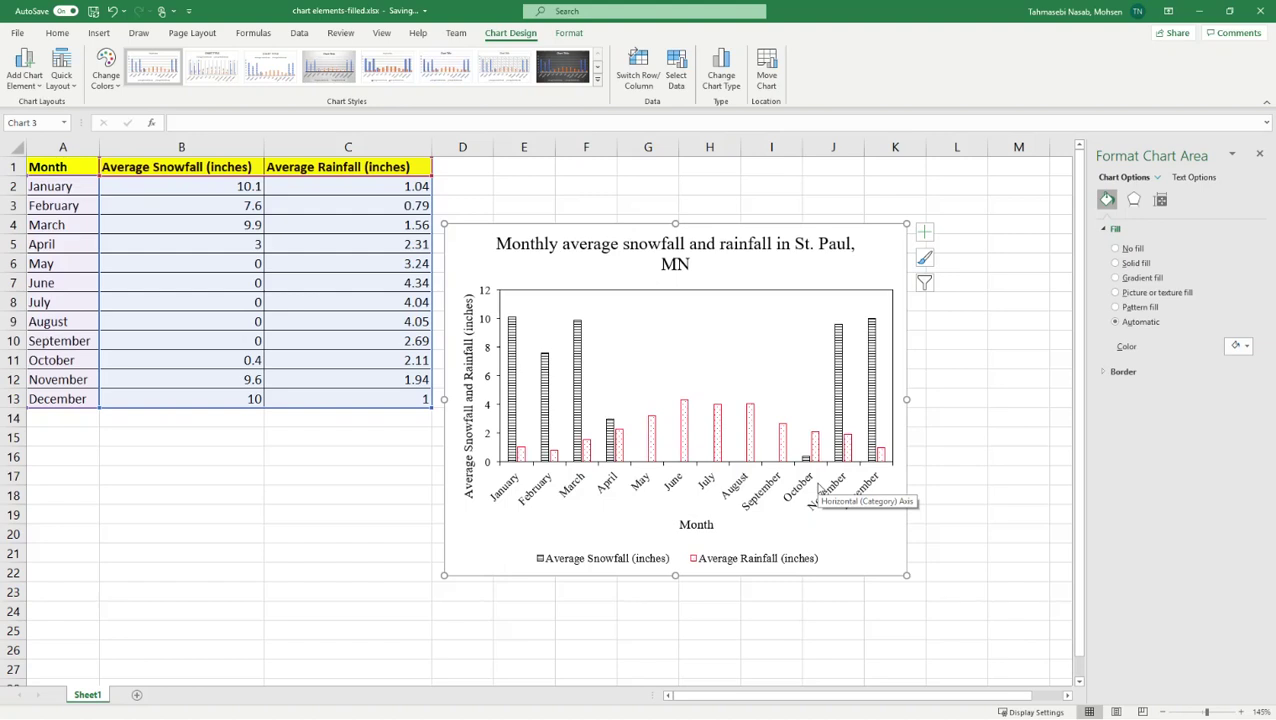
Drag the chart up and slightly right beside the data table
{"action": "left_click_drag", "start_coordinate": [875, 575], "coordinate": [904, 527]}
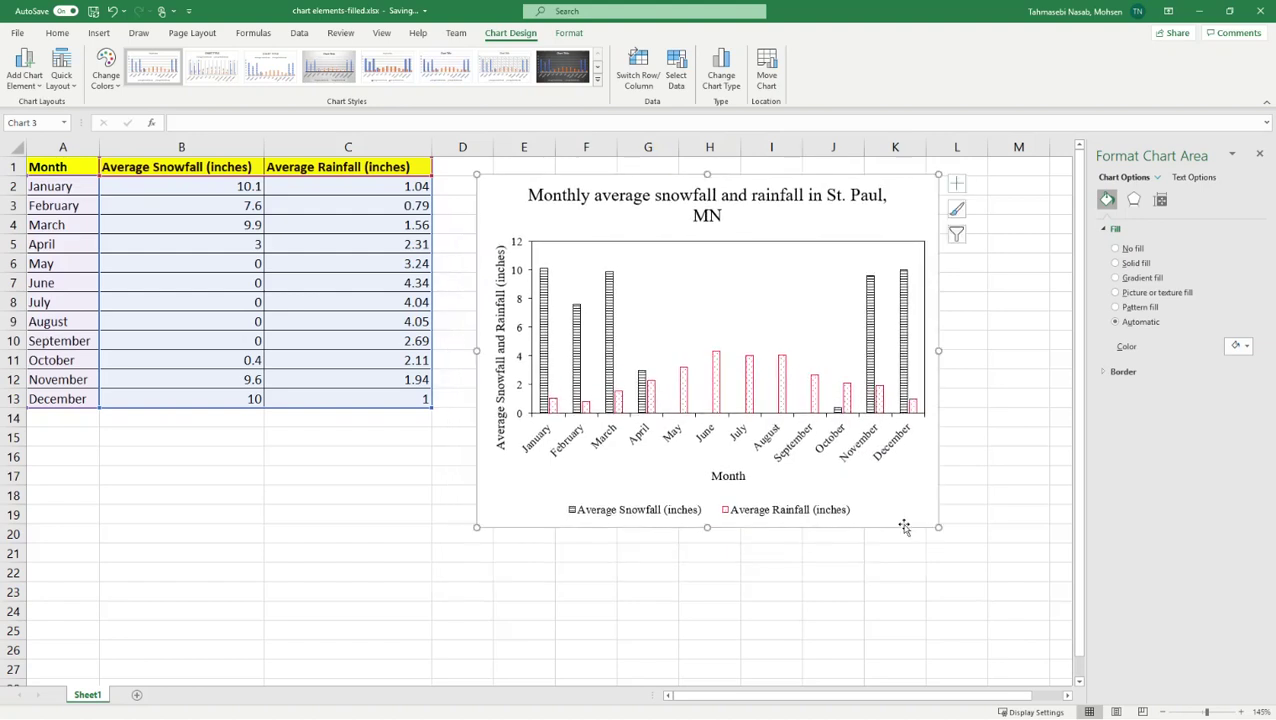